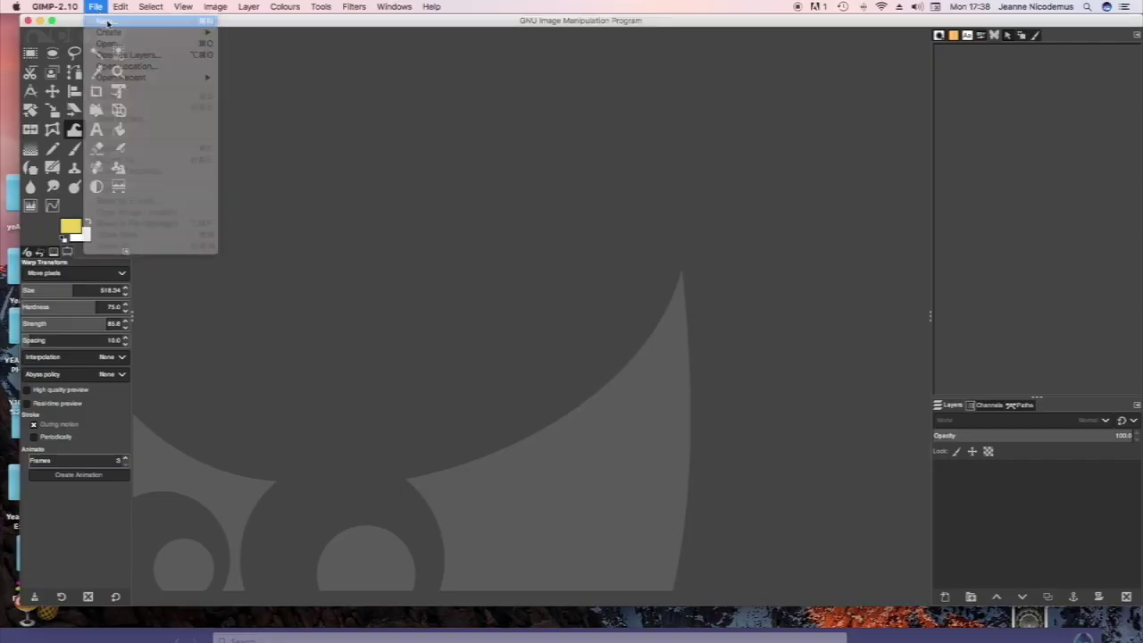
Step: Create a new blank A4 image at 300 ppi
{"action": "left_click", "coordinate": [672, 42]}
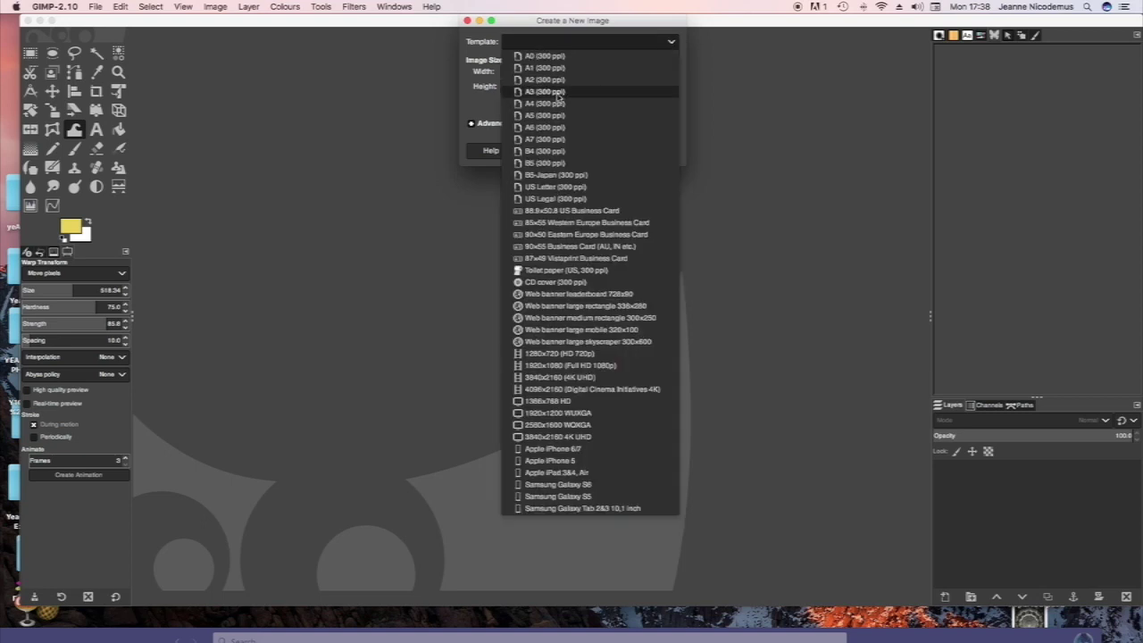
{"action": "left_click", "coordinate": [571, 98]}
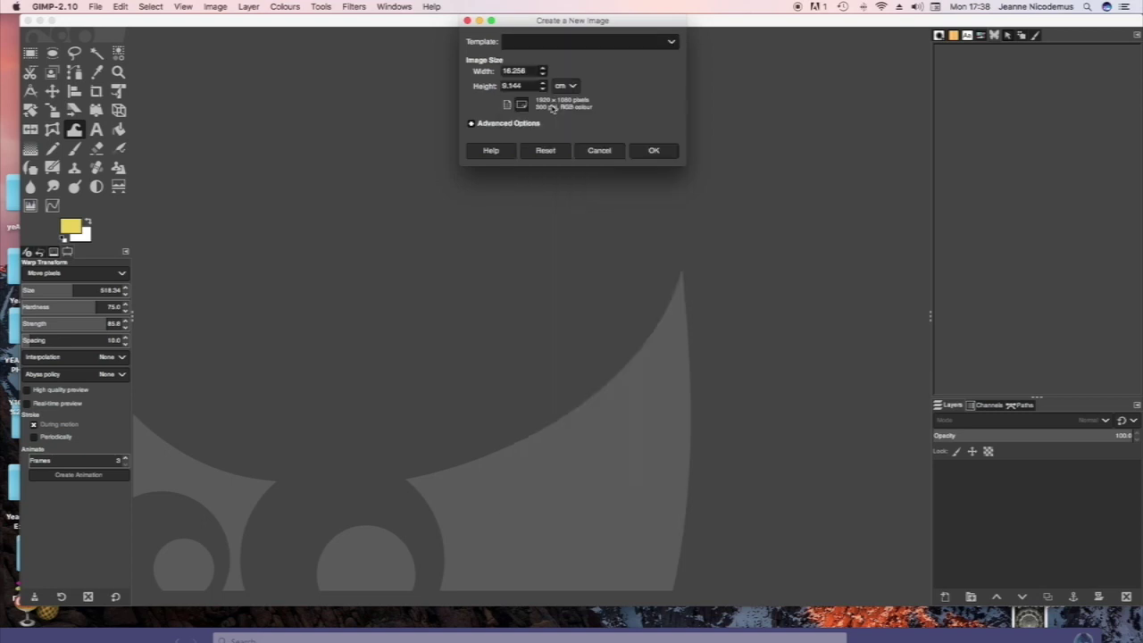
{"action": "left_click", "coordinate": [655, 151]}
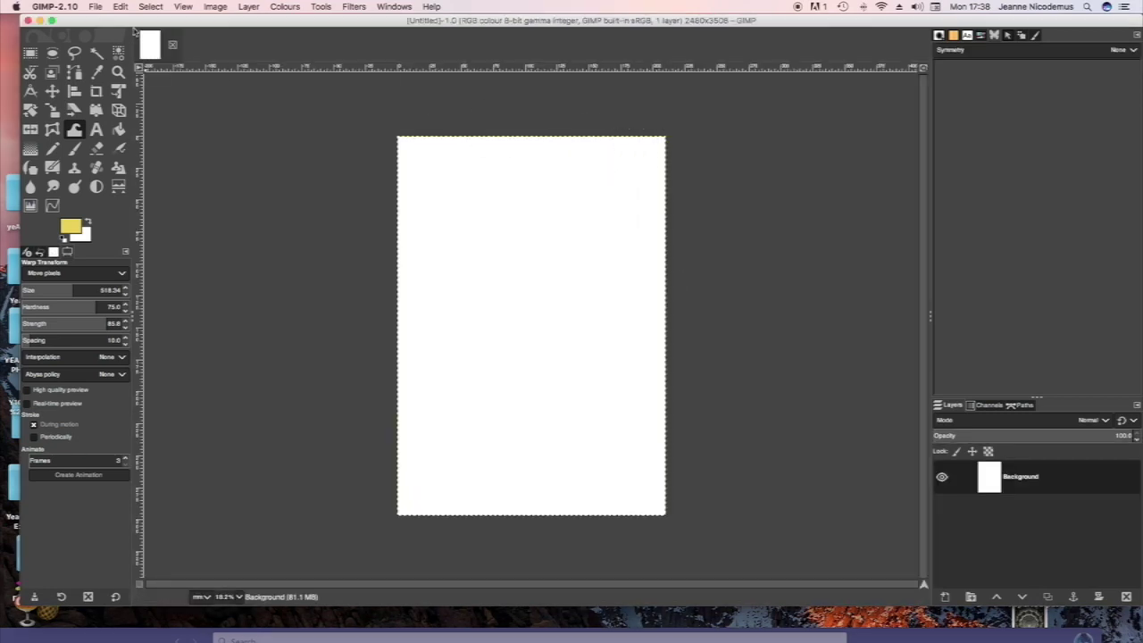
Step: Drag the scanned drawing PDF from its folder onto the canvas
{"action": "left_click_drag", "start_coordinate": [138, 23], "coordinate": [199, 34]}
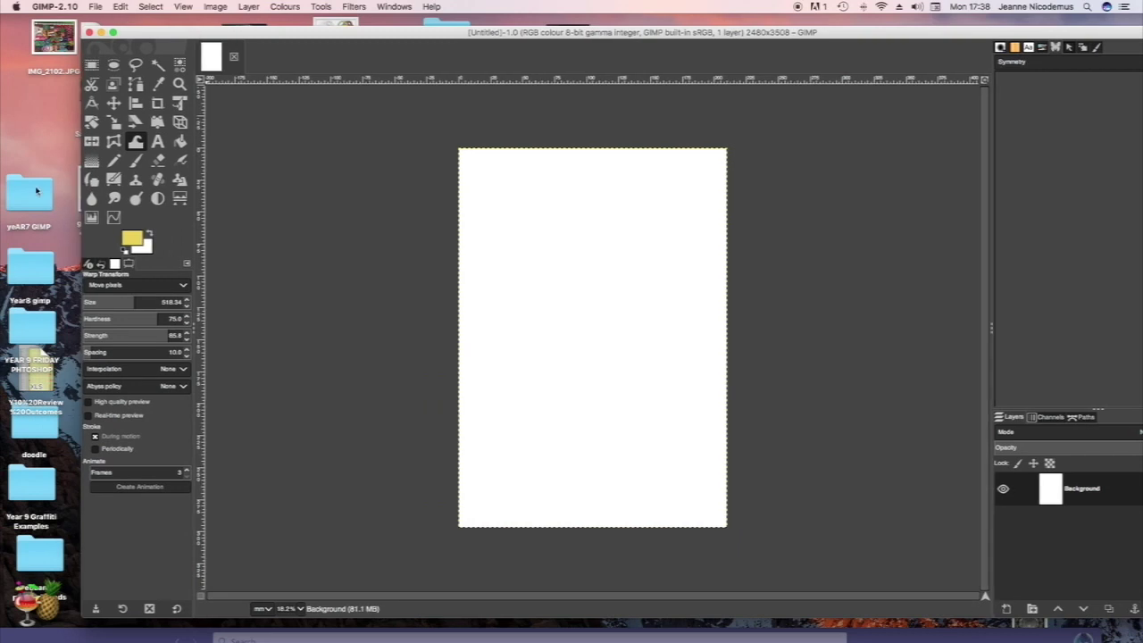
{"action": "double_click", "coordinate": [37, 191]}
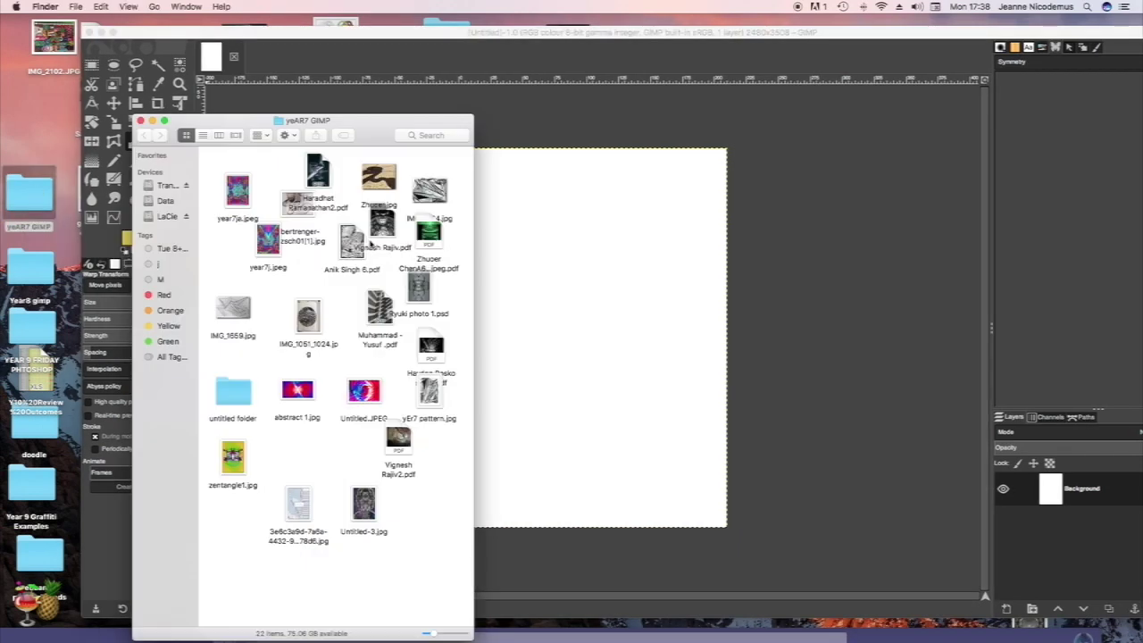
{"action": "left_click_drag", "start_coordinate": [351, 248], "coordinate": [585, 287]}
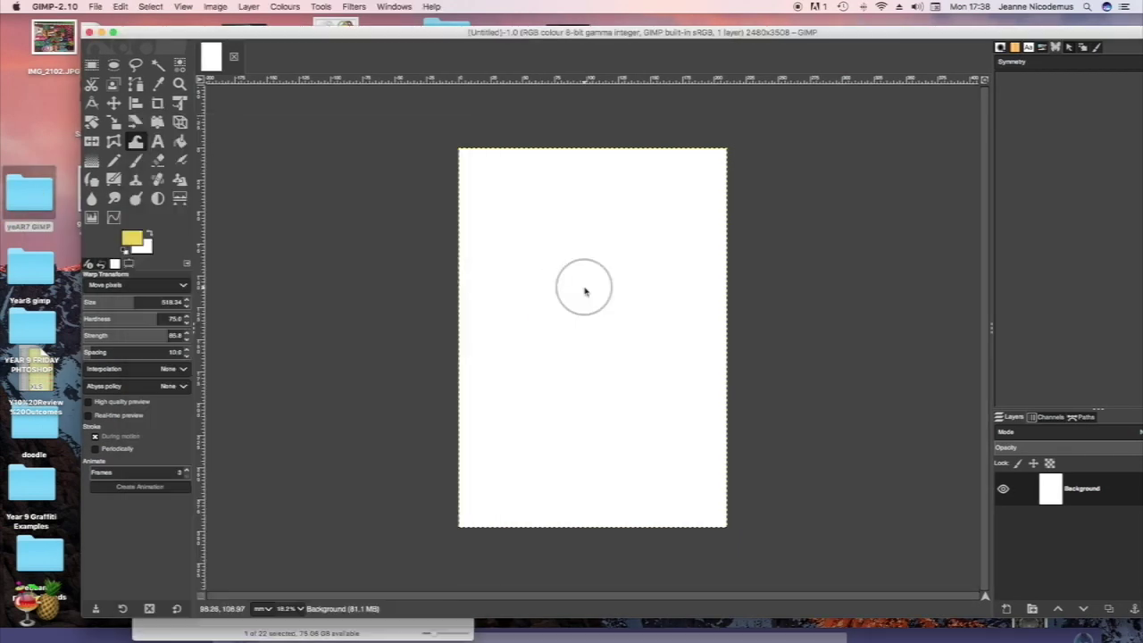
Step: Import the PDF as a layer, then copy and paste a rectangle around the drawing
{"action": "left_click", "coordinate": [660, 476]}
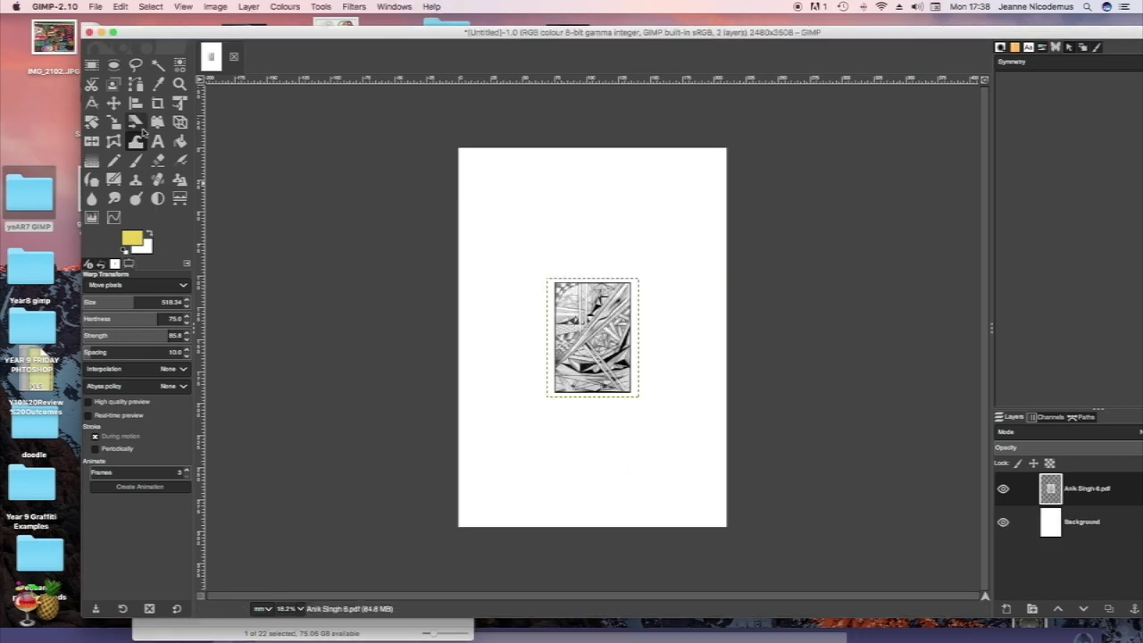
{"action": "key", "text": "r"}
{"action": "left_click_drag", "start_coordinate": [548, 280], "coordinate": [640, 402]}
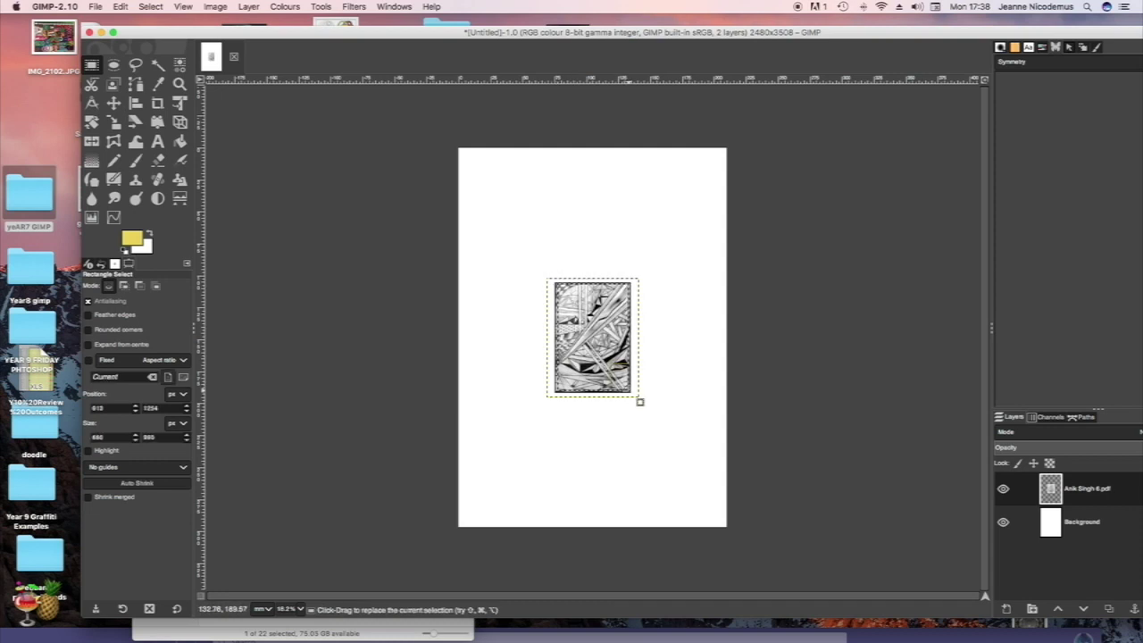
{"action": "key", "text": "super+c"}
{"action": "key", "text": "super+v"}
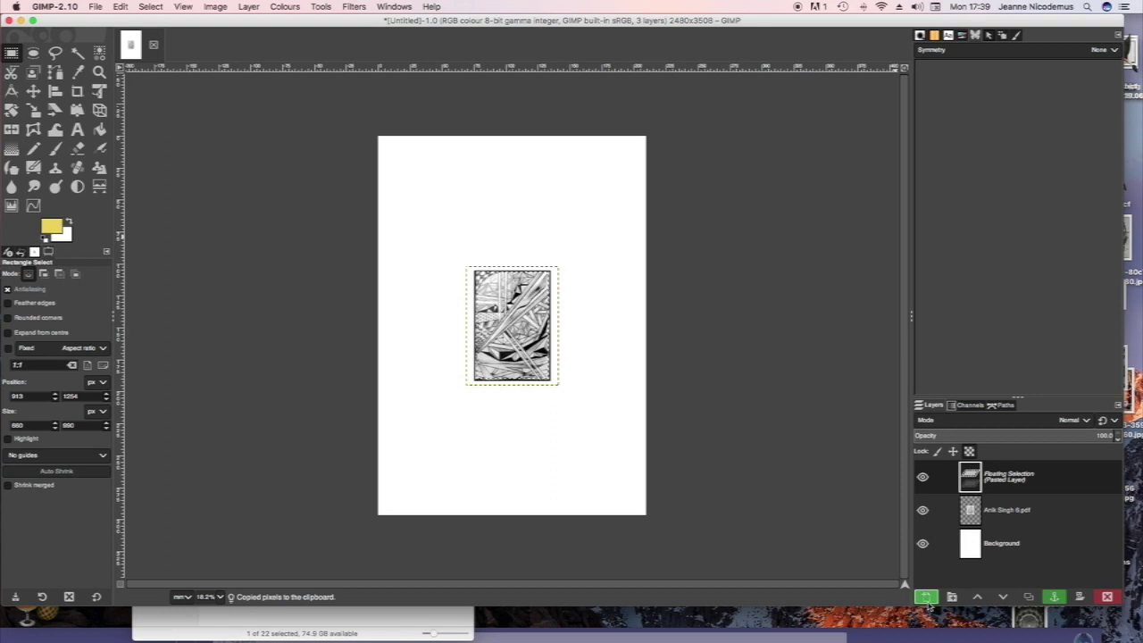
Step: Make the pasted drawing its own layer and delete the original PDF layer
{"action": "left_click", "coordinate": [926, 596]}
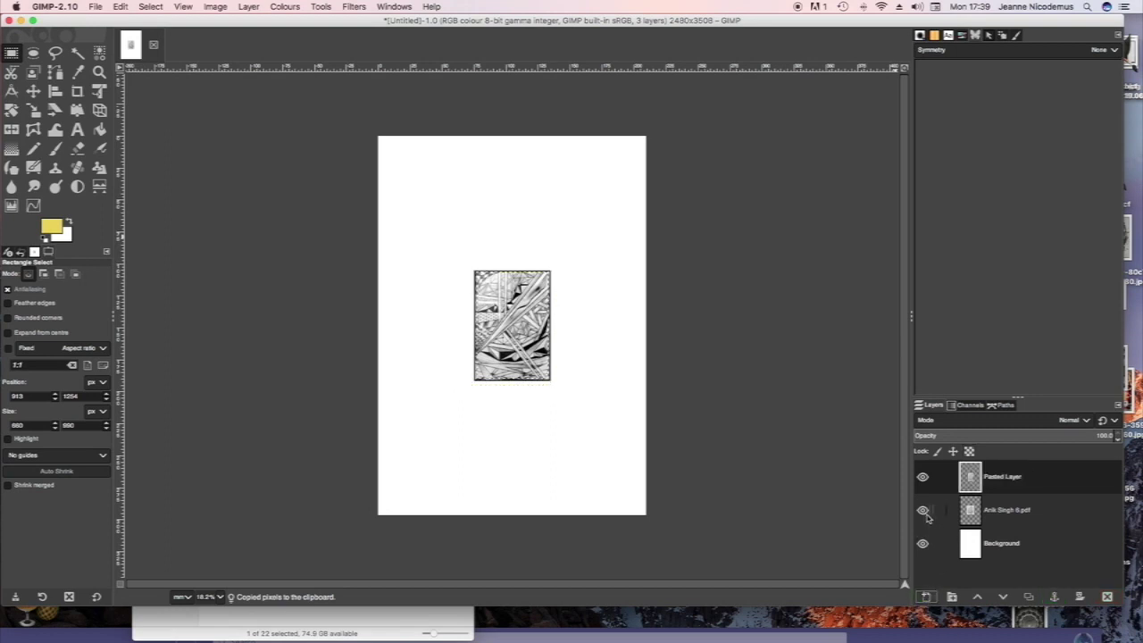
{"action": "left_click", "coordinate": [1005, 510]}
{"action": "left_click", "coordinate": [1108, 597]}
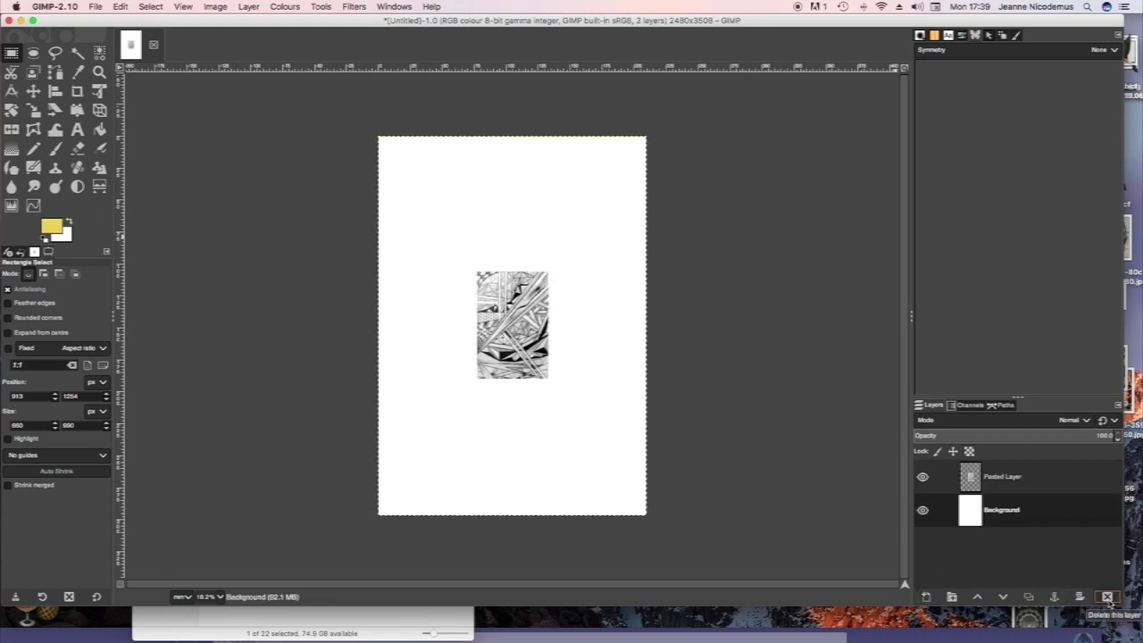
{"action": "key", "text": "shift+s"}
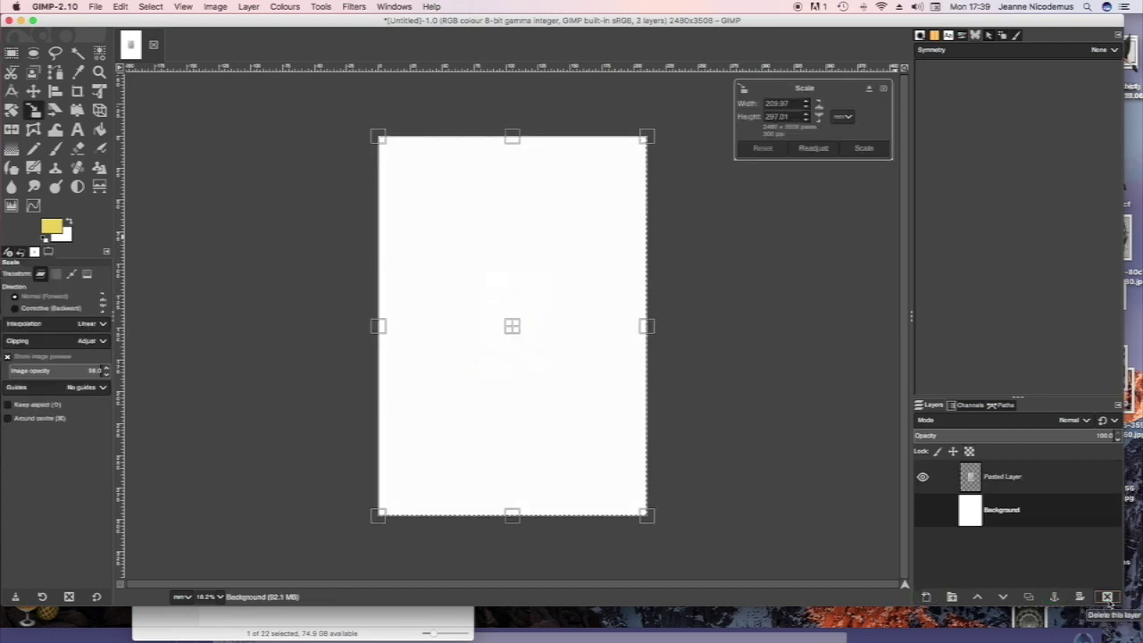
Step: Scale the Pasted Layer up to the A4 page edges and duplicate it
{"action": "left_click", "coordinate": [969, 483]}
{"action": "left_click", "coordinate": [863, 148]}
{"action": "left_click", "coordinate": [484, 321]}
{"action": "left_click_drag", "start_coordinate": [477, 273], "coordinate": [384, 142]}
{"action": "left_click_drag", "start_coordinate": [552, 378], "coordinate": [655, 524]}
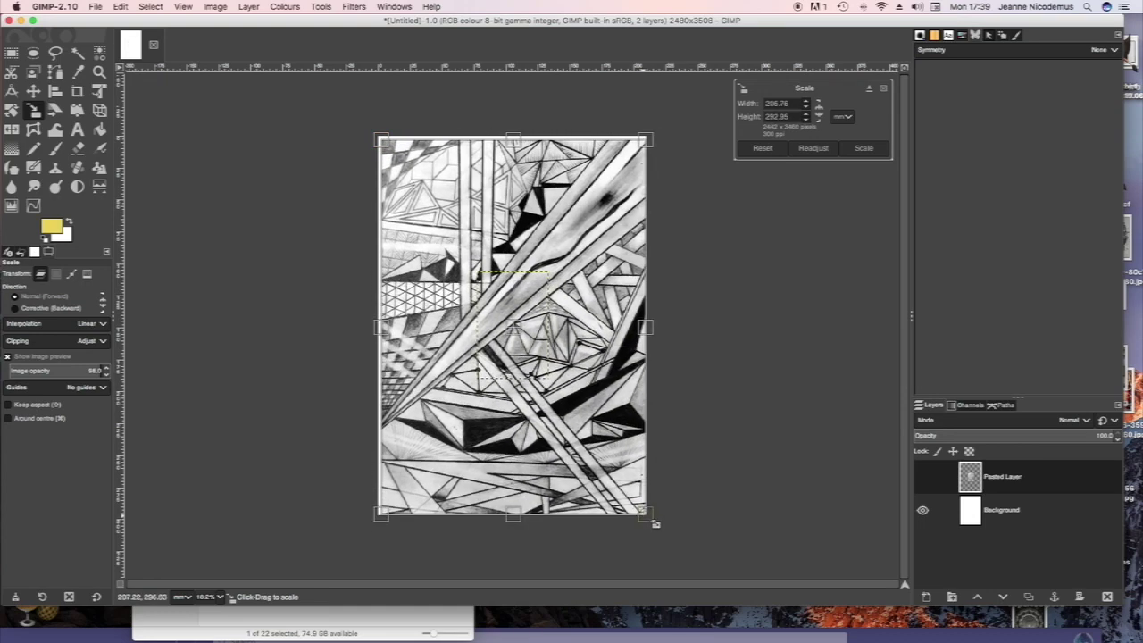
{"action": "left_click", "coordinate": [872, 150]}
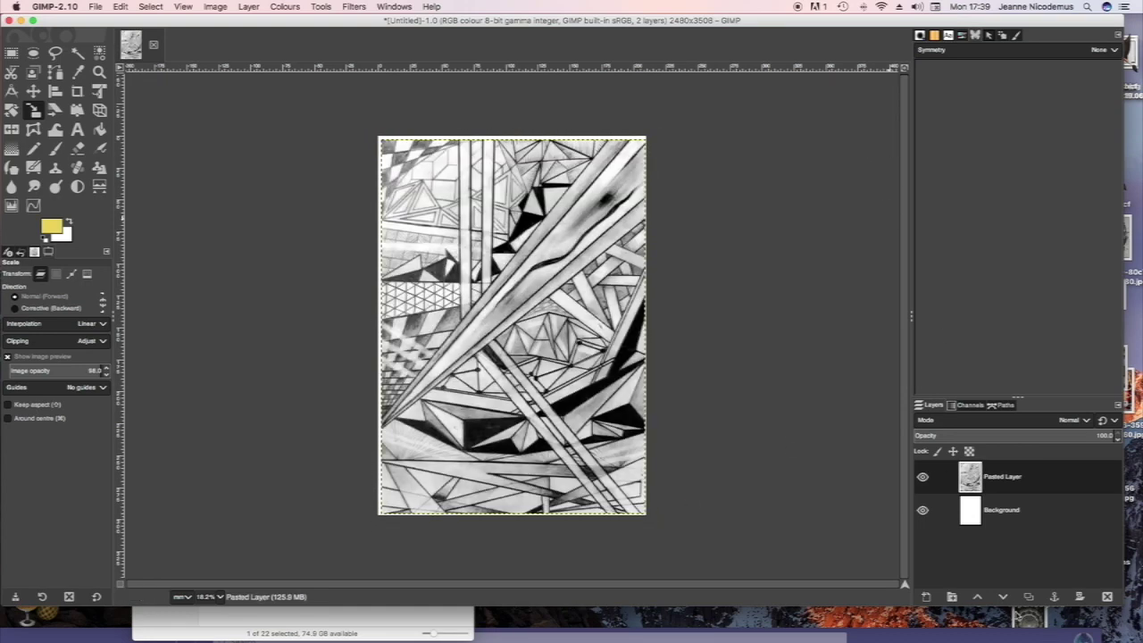
{"action": "left_click", "coordinate": [1029, 597]}
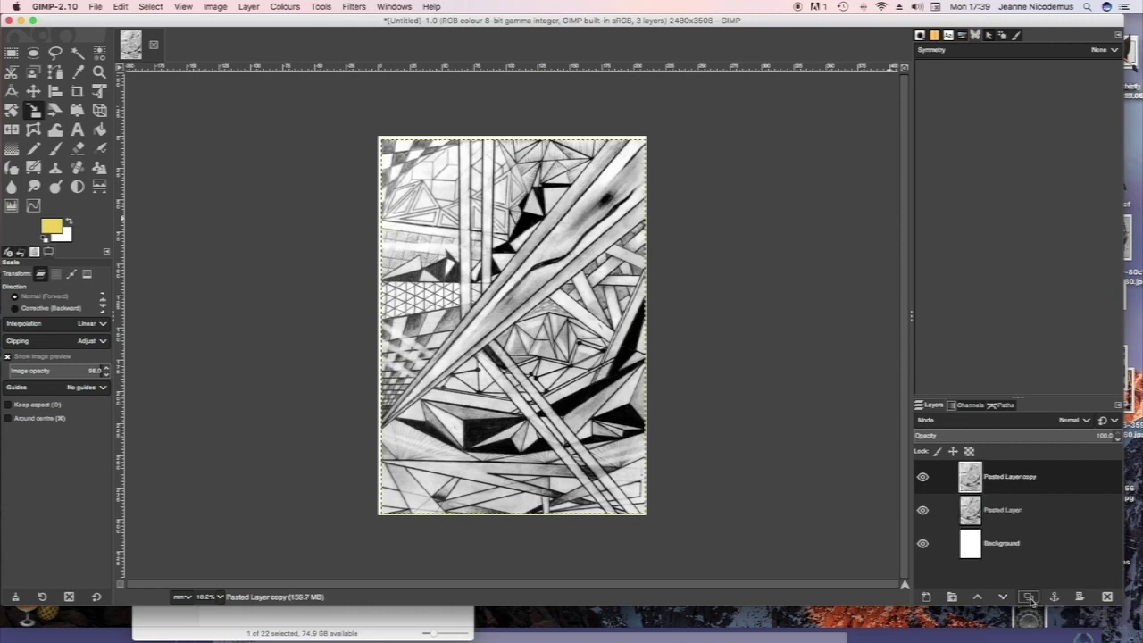
Step: Hide the original Pasted Layer, add an empty layer on top, and select Pasted Layer copy
{"action": "left_click", "coordinate": [923, 511]}
{"action": "left_click", "coordinate": [249, 7]}
{"action": "left_click", "coordinate": [257, 29]}
{"action": "left_click", "coordinate": [379, 287]}
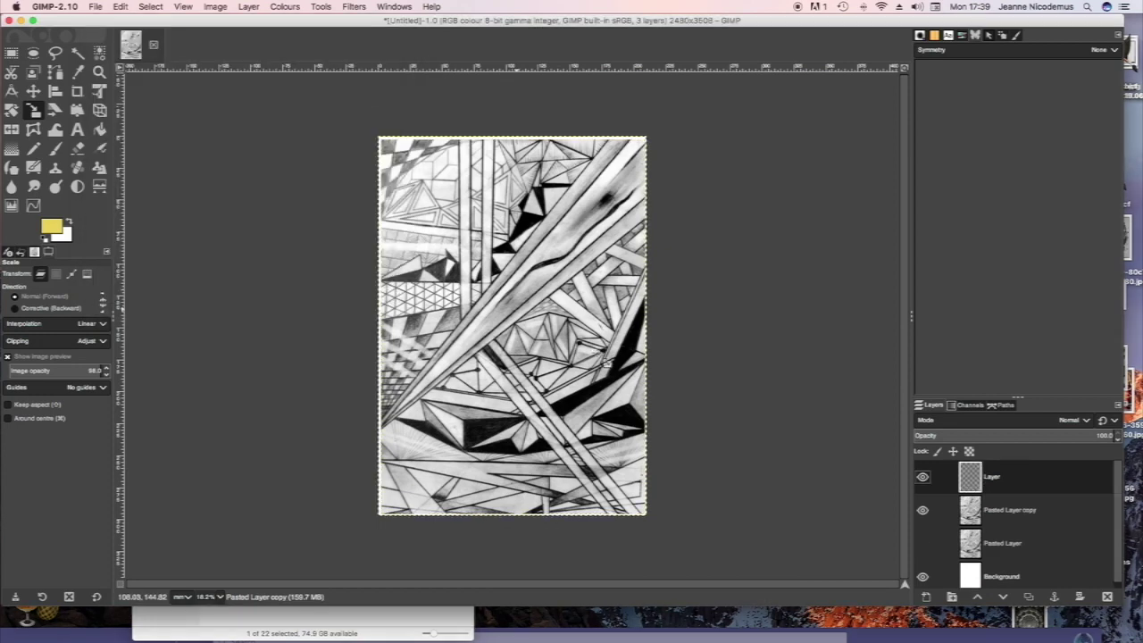
{"action": "left_click", "coordinate": [970, 516]}
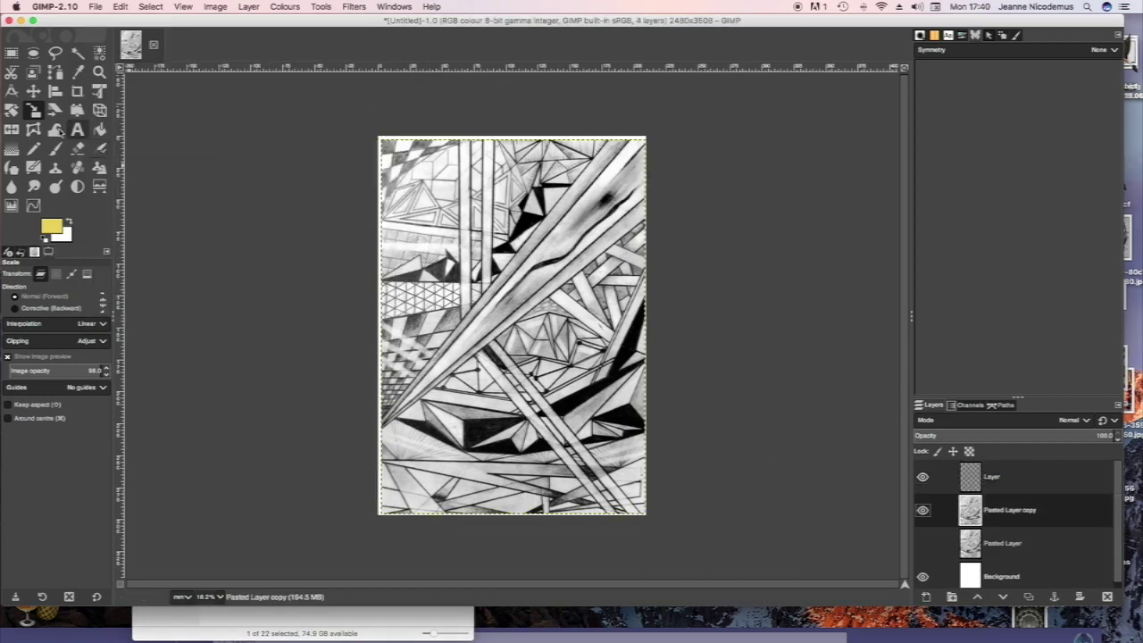
{"action": "left_click", "coordinate": [12, 51]}
Step: Copy a tall strip from the drawing's left edge onto its own layer
{"action": "left_click_drag", "start_coordinate": [386, 141], "coordinate": [439, 511]}
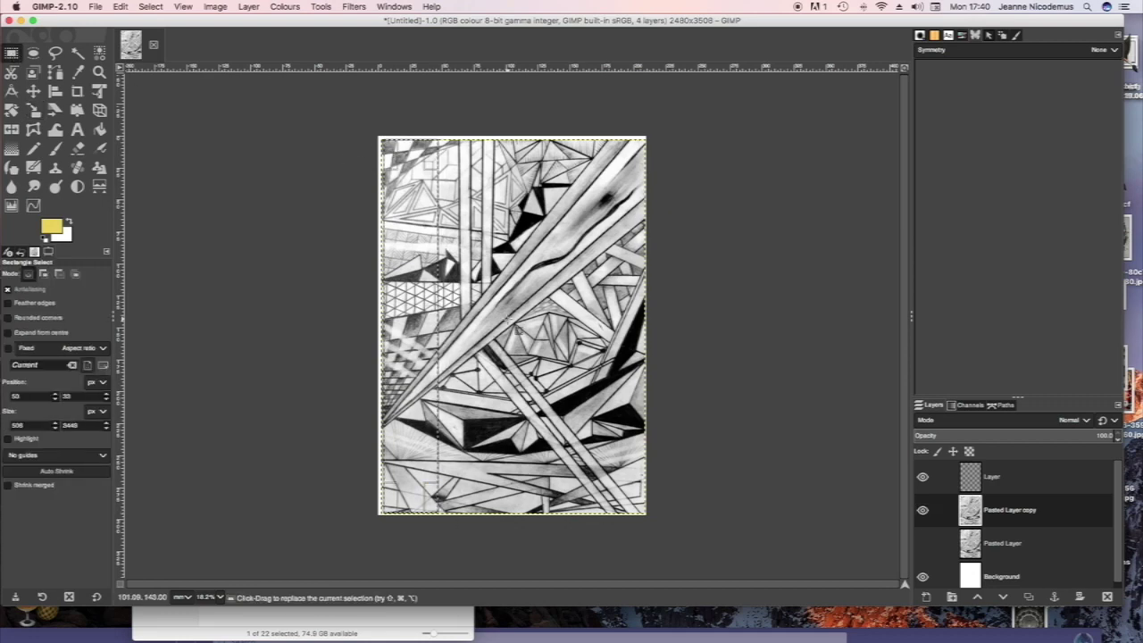
{"action": "key", "text": "super+c"}
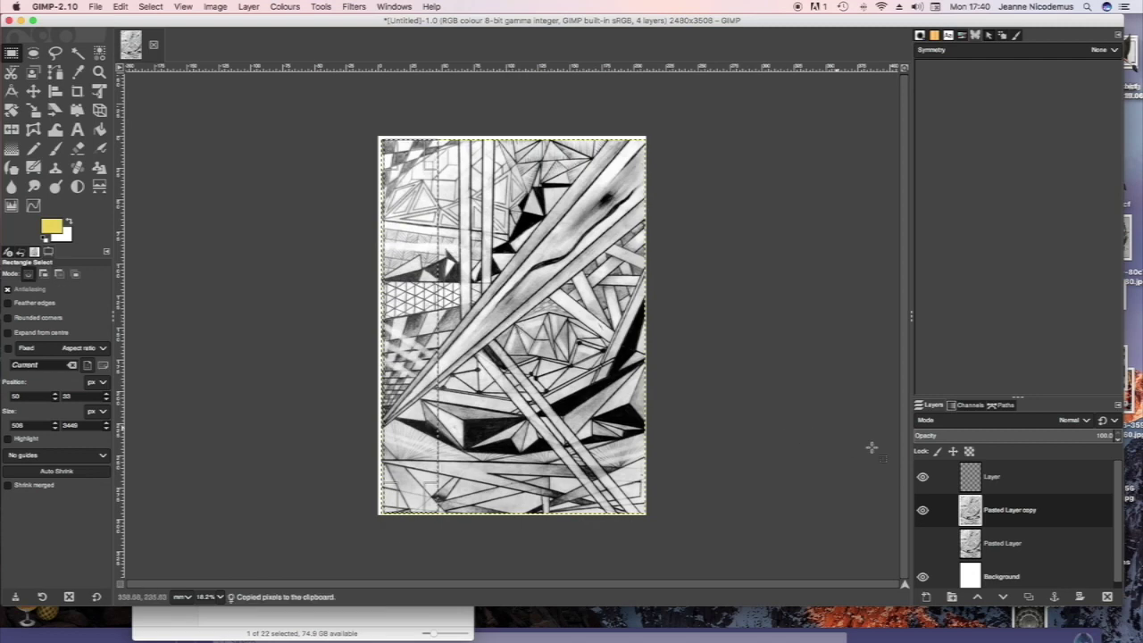
{"action": "key", "text": "super+v"}
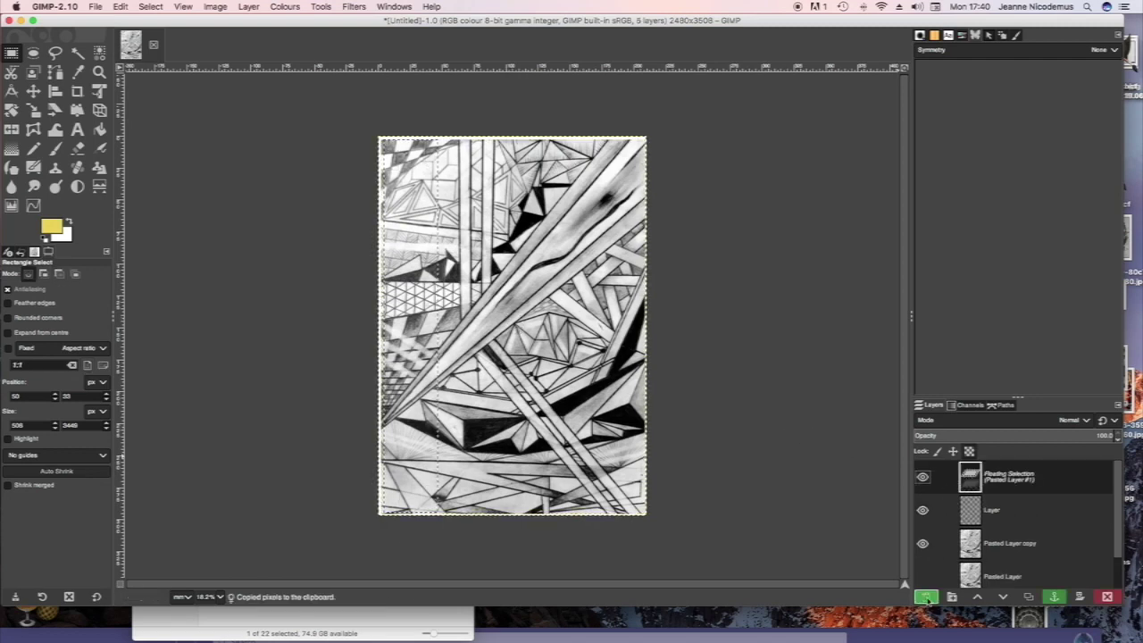
{"action": "left_click", "coordinate": [969, 520]}
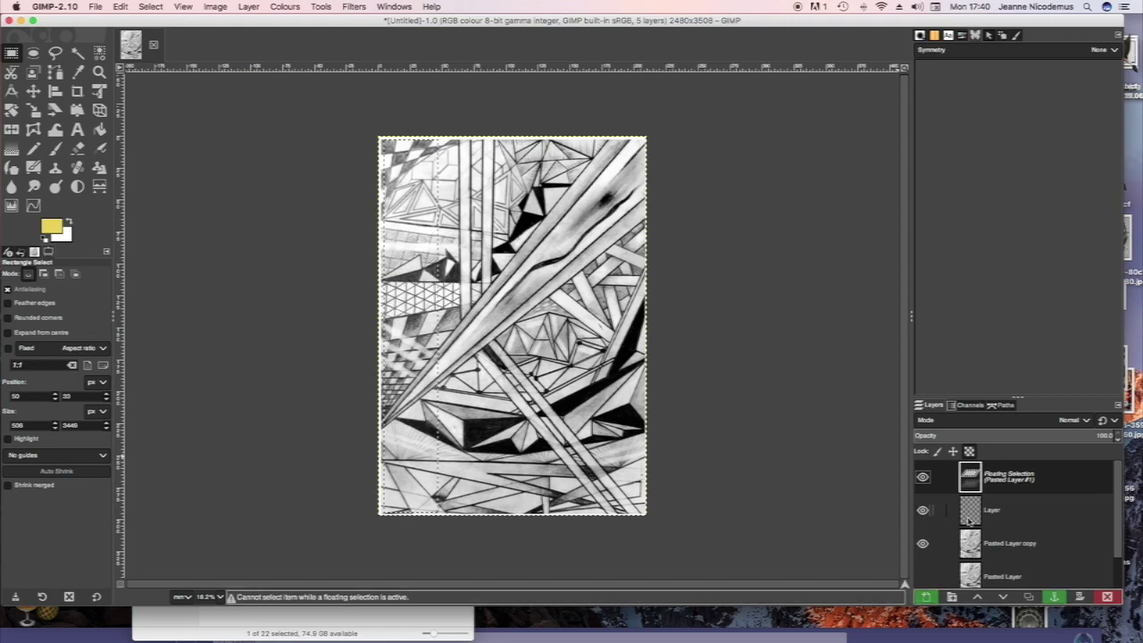
{"action": "left_click", "coordinate": [928, 597]}
Step: Paste the strip again as a second layer and hide the full-page drawing copy
{"action": "left_click", "coordinate": [976, 518]}
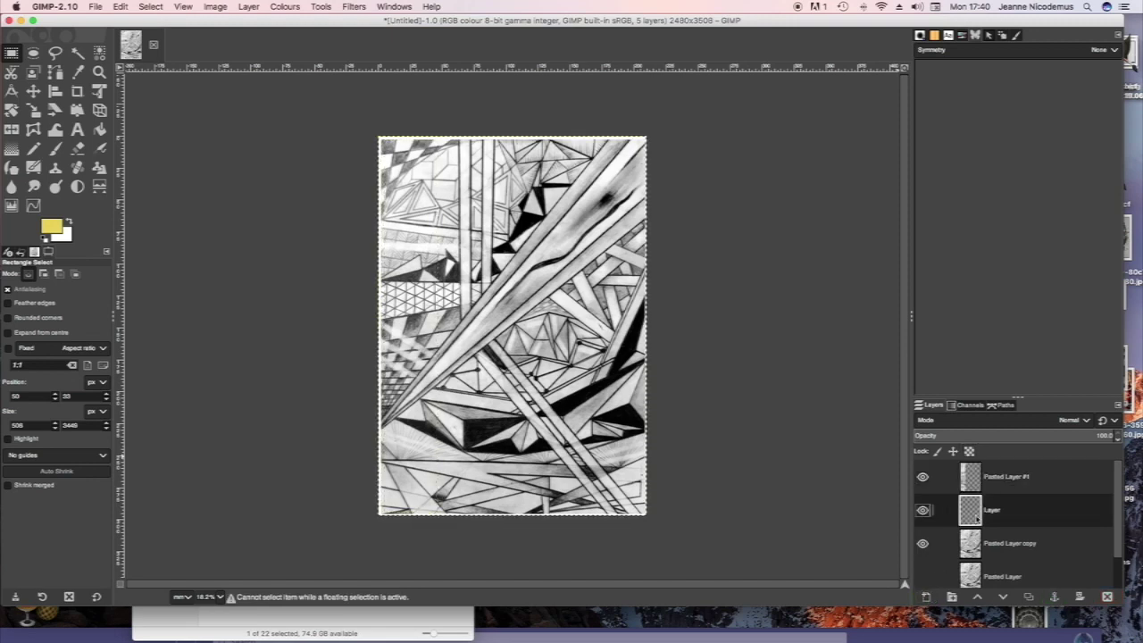
{"action": "key", "text": "super+v"}
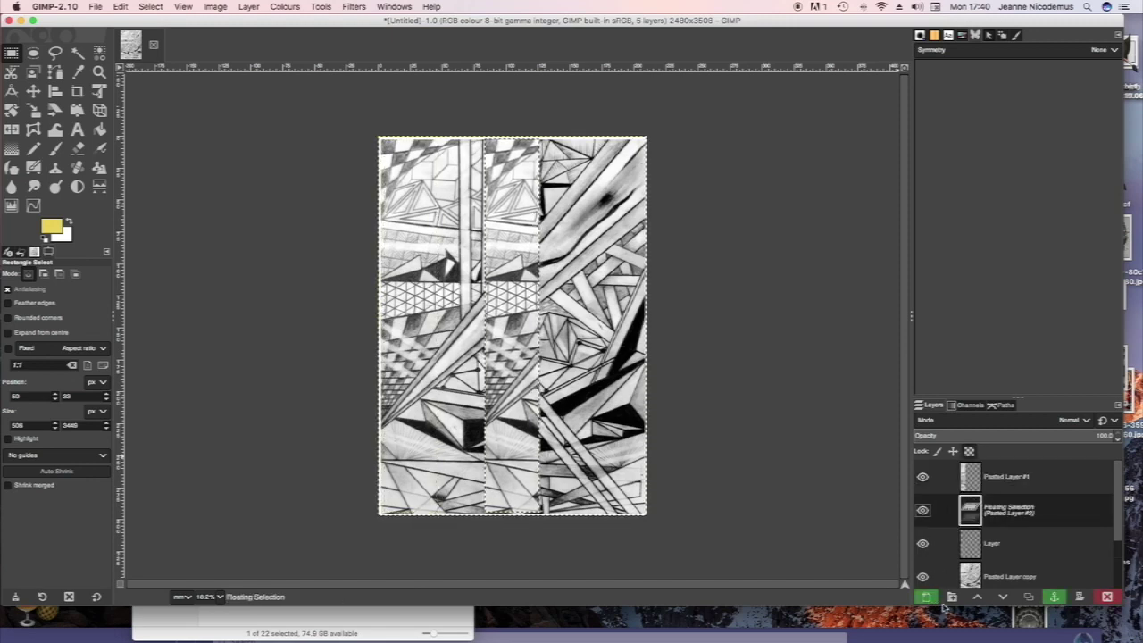
{"action": "left_click", "coordinate": [928, 596]}
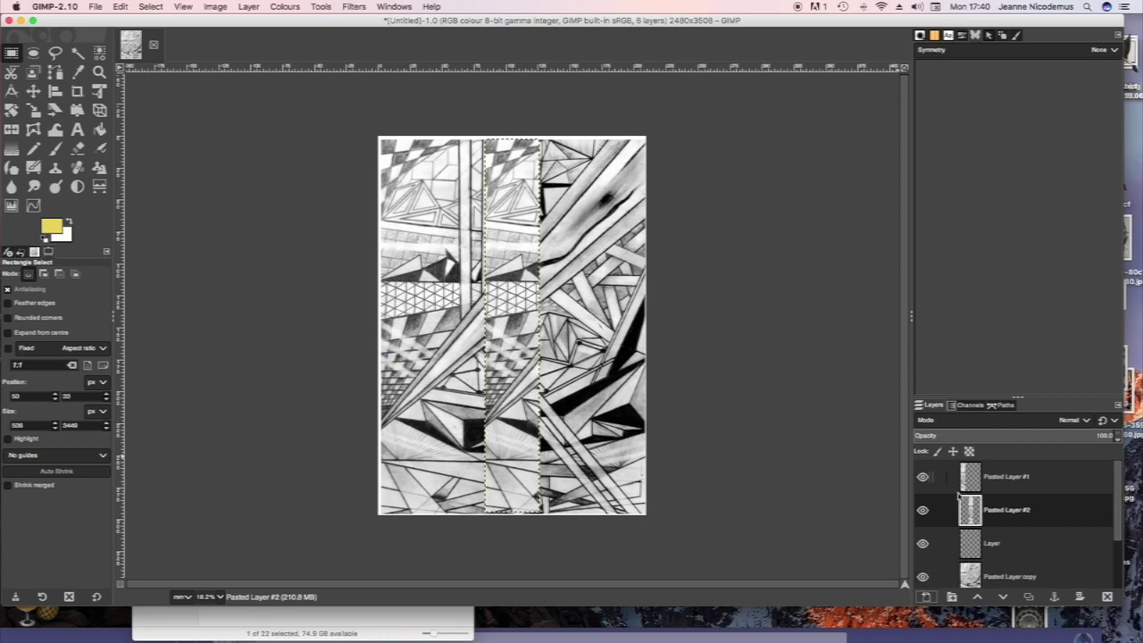
{"action": "left_click", "coordinate": [923, 579]}
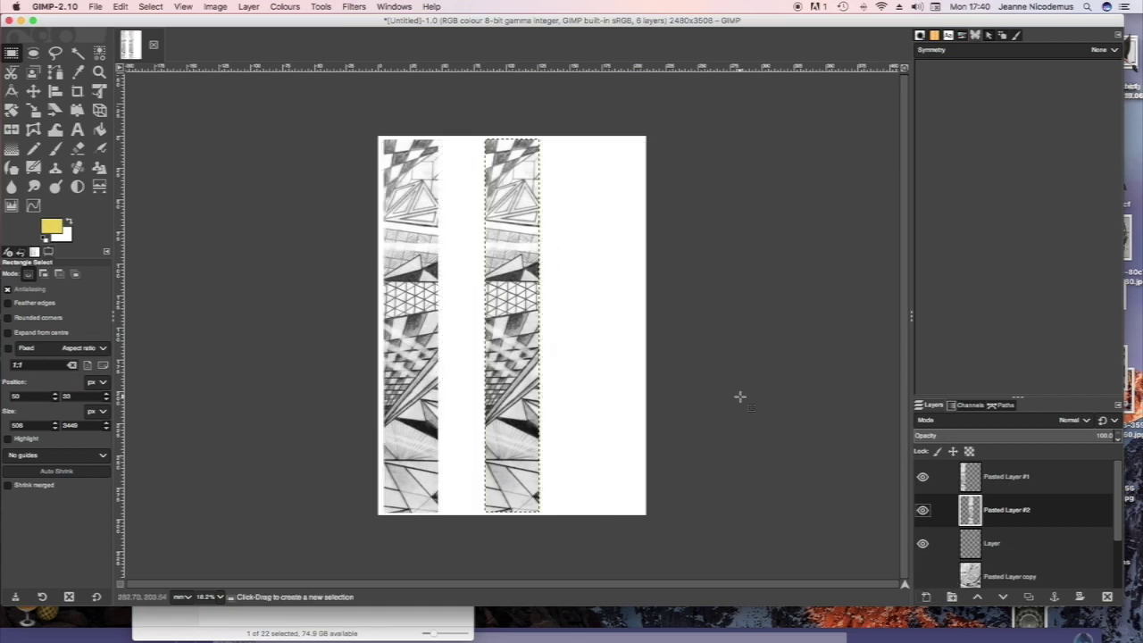
Step: Butt the second strip against the first and place a third strip copy beside it
{"action": "left_click", "coordinate": [33, 91]}
{"action": "left_click_drag", "start_coordinate": [506, 153], "coordinate": [459, 153]}
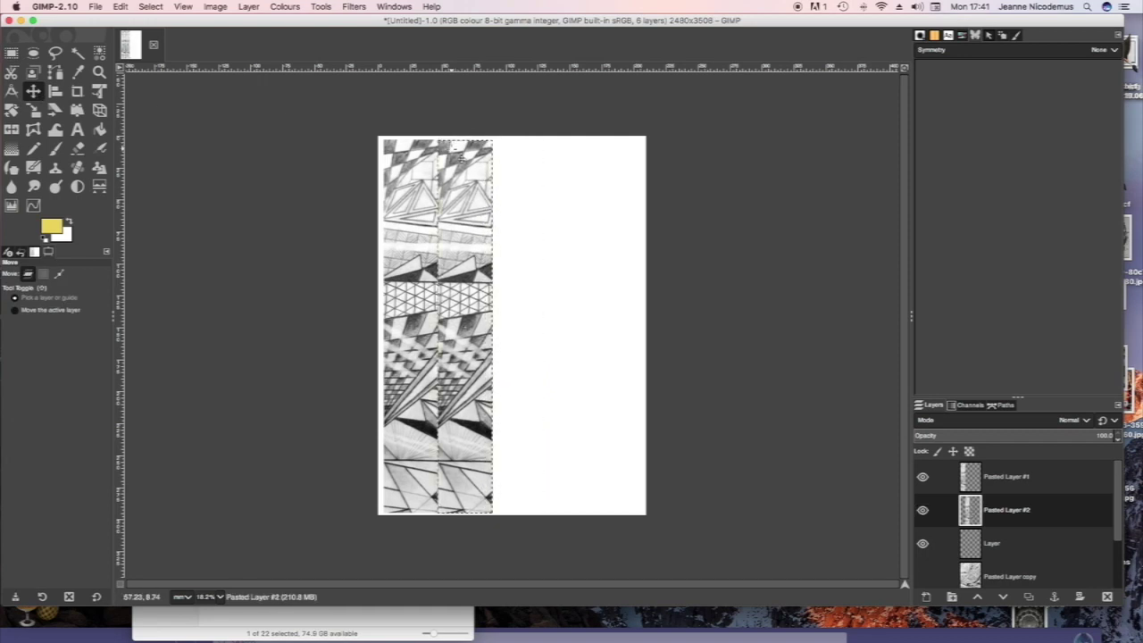
{"action": "key", "text": "ctrl+v"}
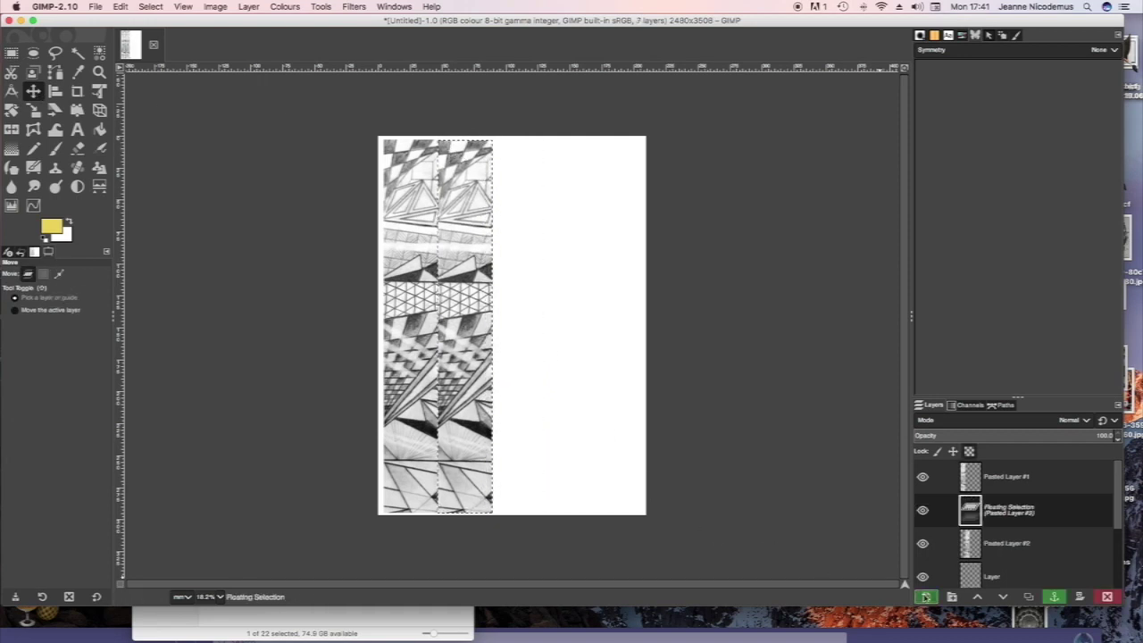
{"action": "key", "text": "shift+ctrl+n"}
{"action": "left_click_drag", "start_coordinate": [490, 243], "coordinate": [538, 243]}
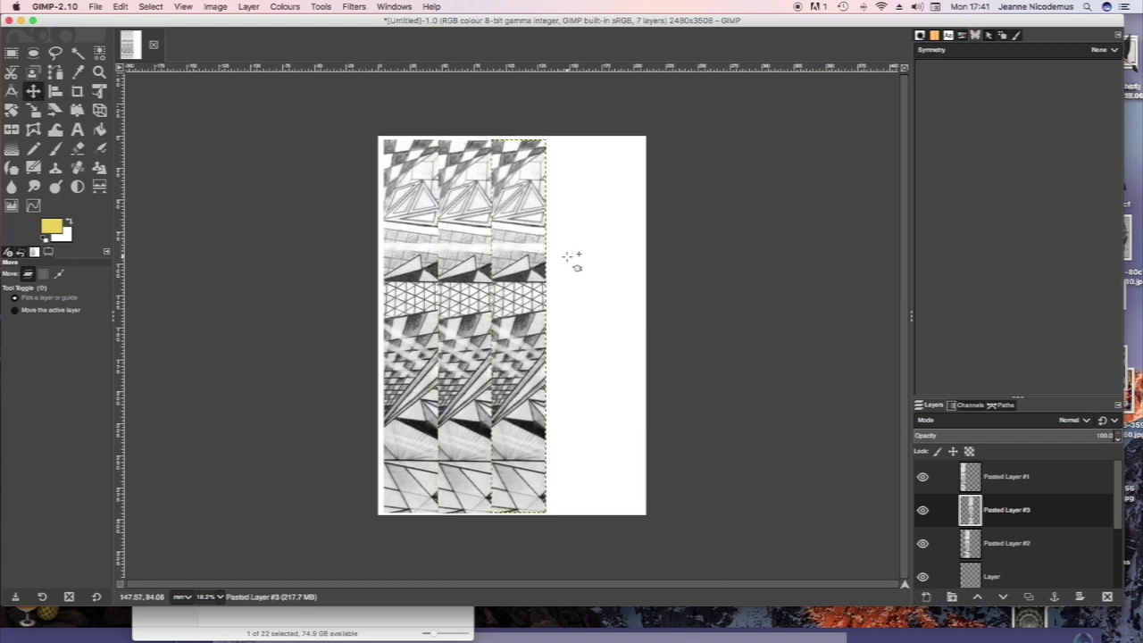
Step: Add fourth and fifth strip copies, sliding the last one to the page's right edge
{"action": "key", "text": "ctrl+v"}
{"action": "left_click", "coordinate": [927, 598]}
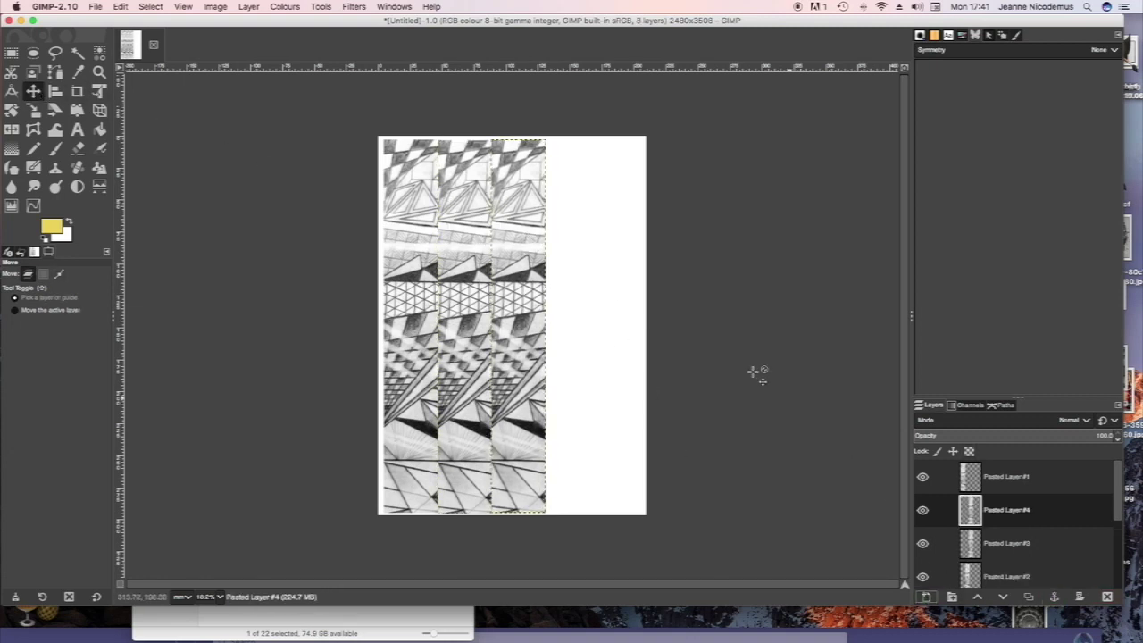
{"action": "left_click_drag", "start_coordinate": [532, 320], "coordinate": [586, 317]}
{"action": "key", "text": "super+v"}
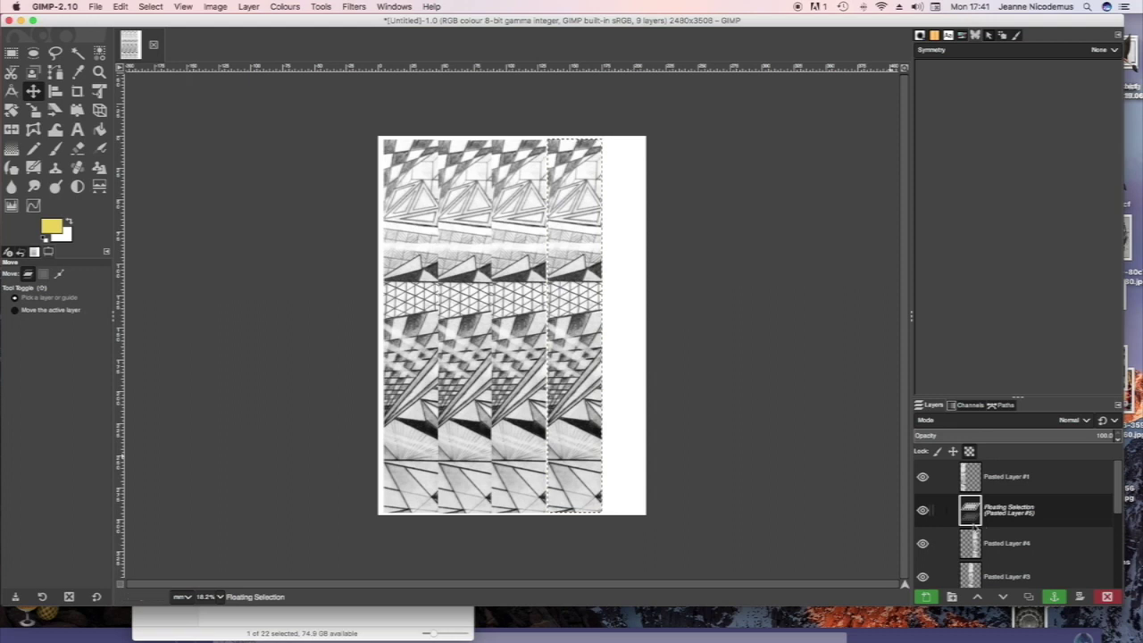
{"action": "left_click", "coordinate": [928, 597]}
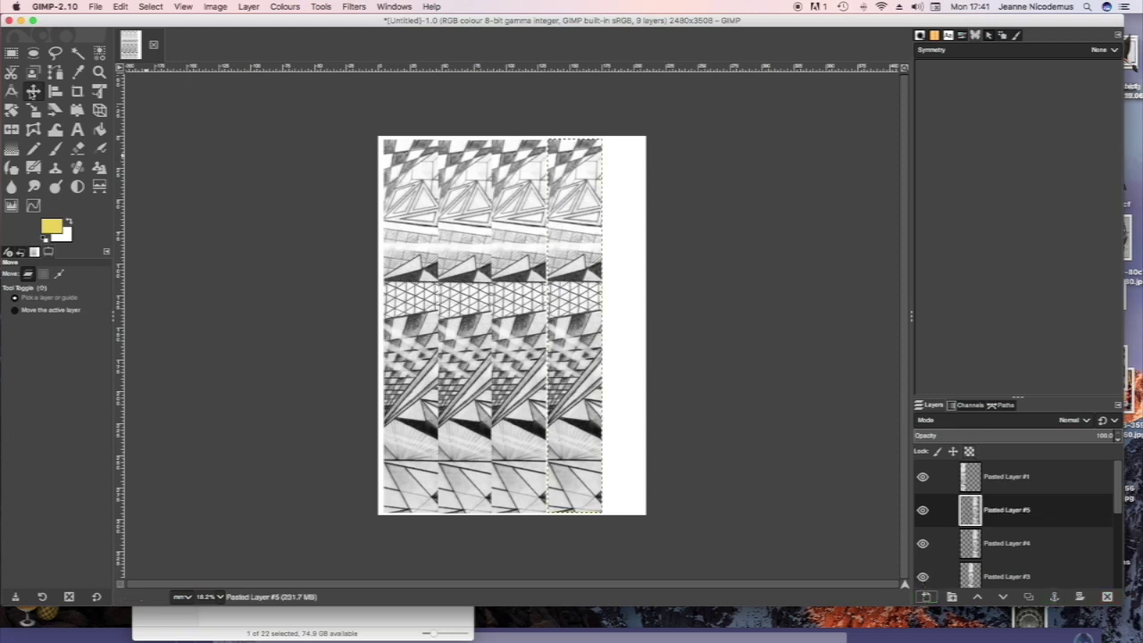
{"action": "left_click_drag", "start_coordinate": [584, 305], "coordinate": [639, 305]}
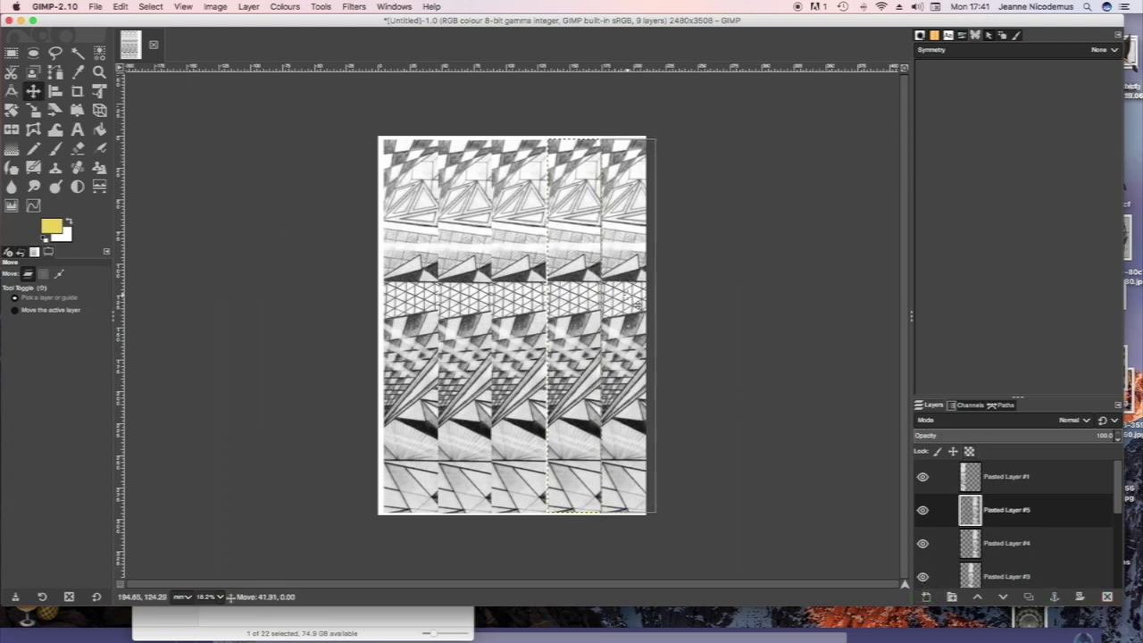
{"action": "left_click", "coordinate": [977, 541]}
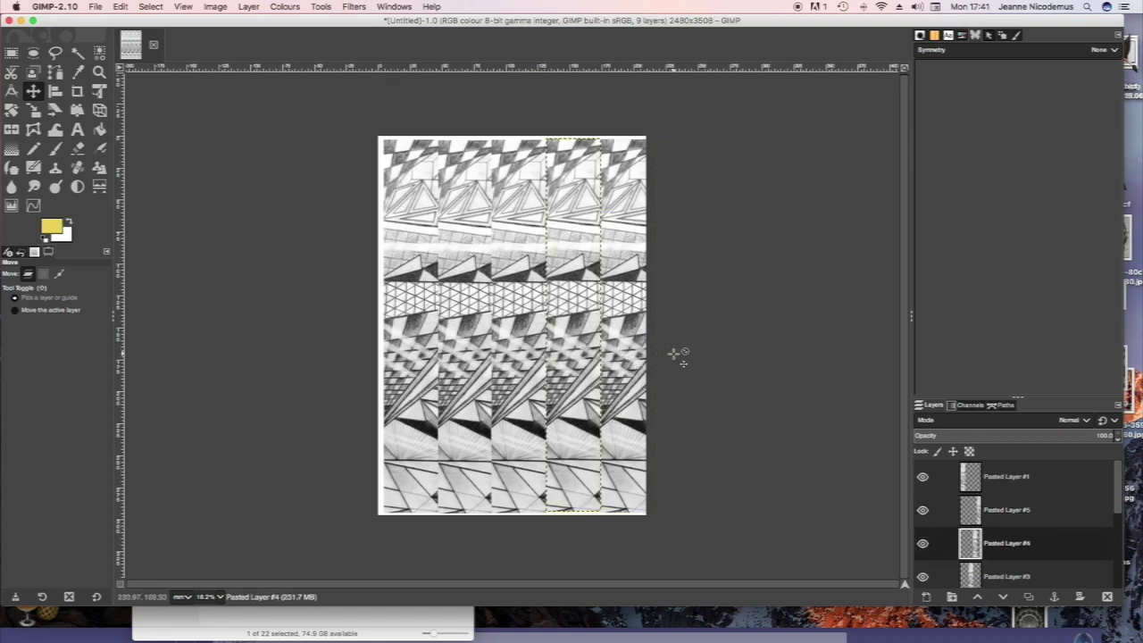
Step: Export the page to the Desktop as JPEG pattern3.jpg, then shift Pasted Layer #1 downward
{"action": "left_click", "coordinate": [95, 7]}
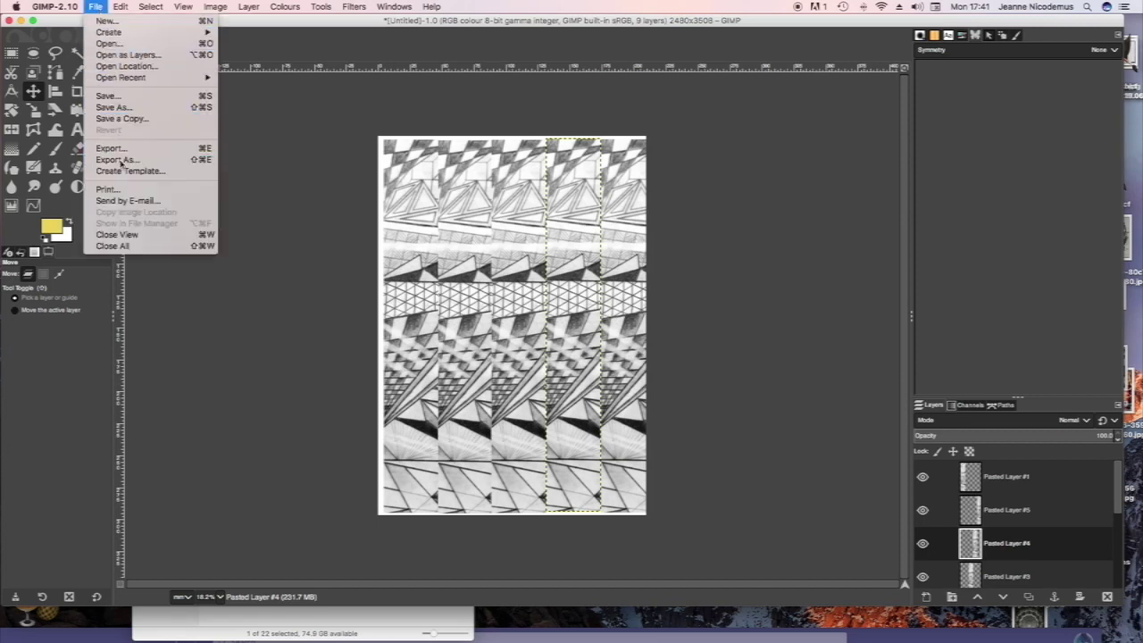
{"action": "left_click", "coordinate": [163, 164]}
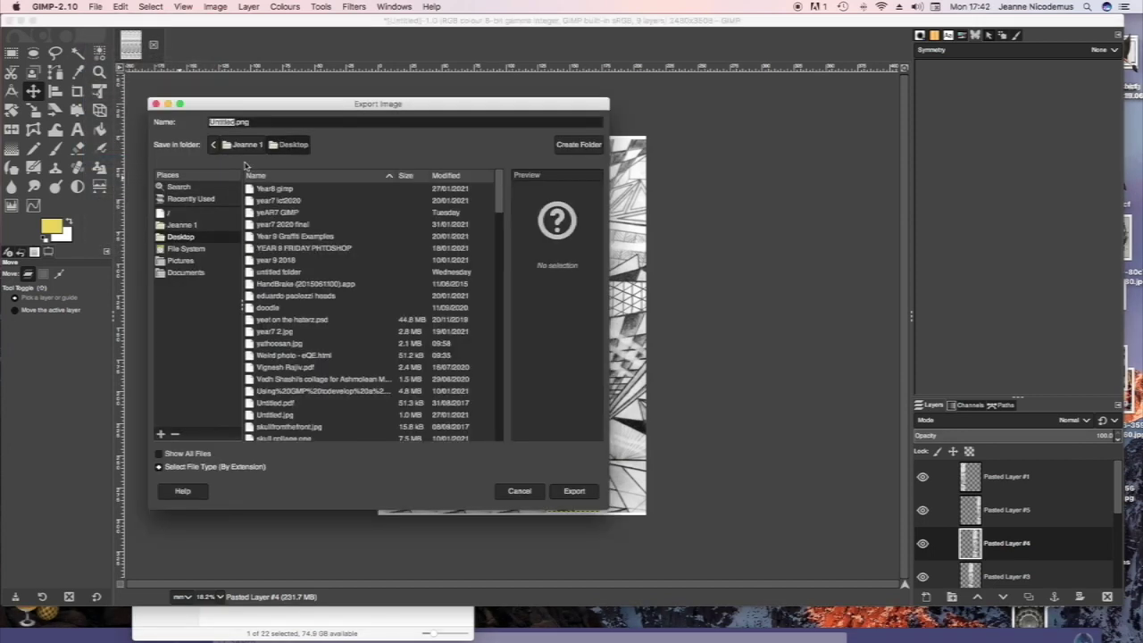
{"action": "type", "text": "pattern3"}
{"action": "left_click", "coordinate": [260, 468]}
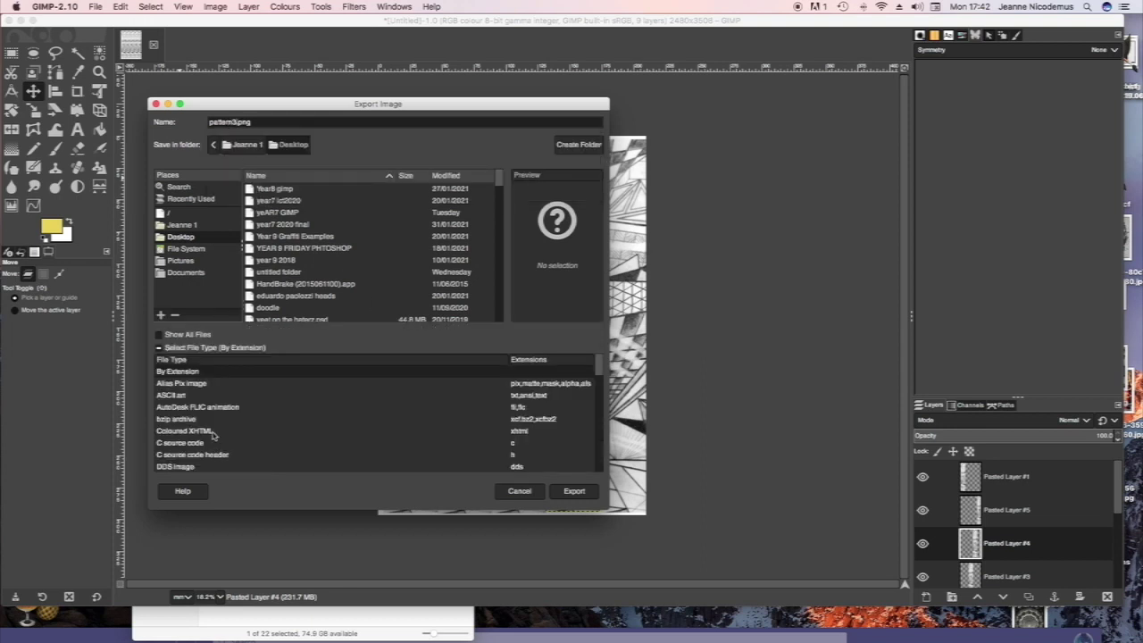
{"action": "scroll", "coordinate": [212, 435], "scroll_direction": "down", "scroll_amount": 5}
{"action": "left_click", "coordinate": [223, 448]}
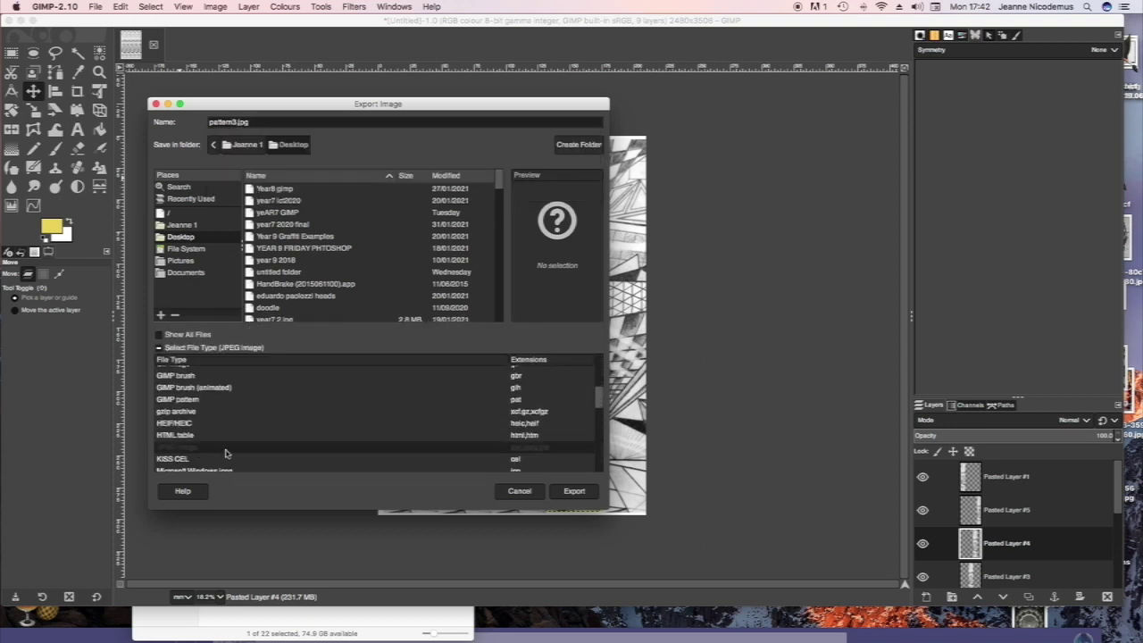
{"action": "left_click", "coordinate": [576, 492]}
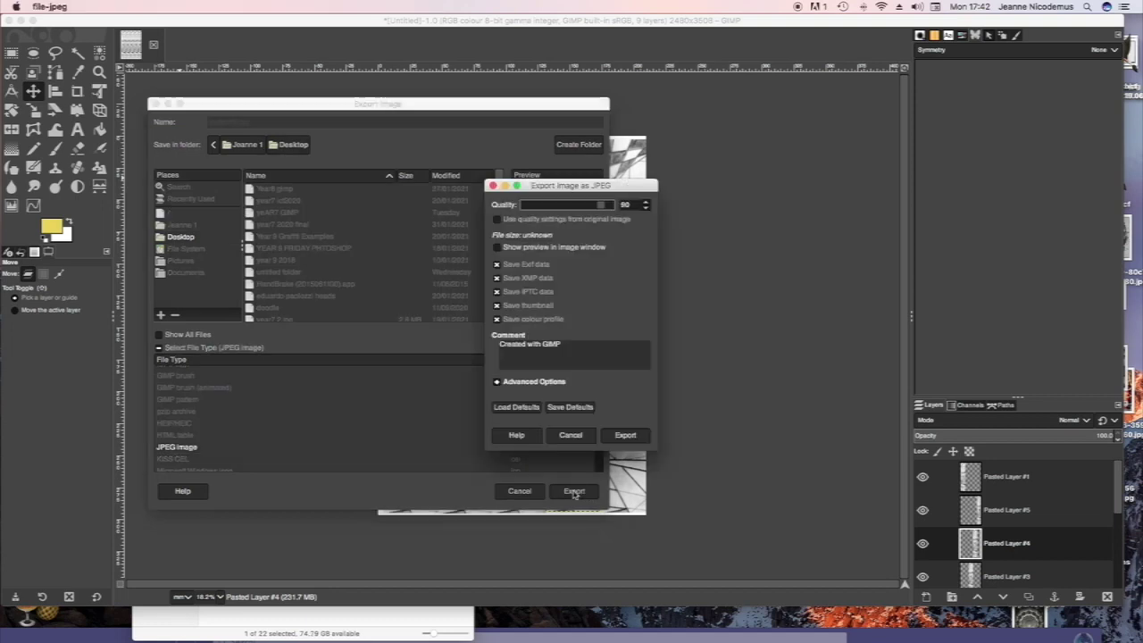
{"action": "left_click", "coordinate": [623, 438]}
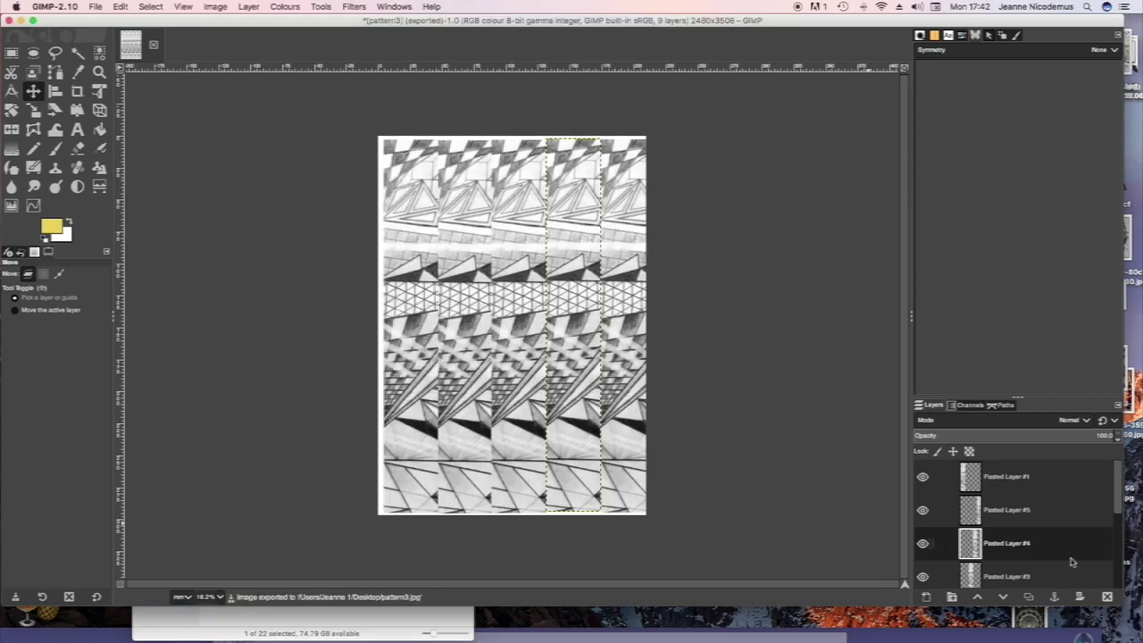
{"action": "left_click", "coordinate": [982, 478]}
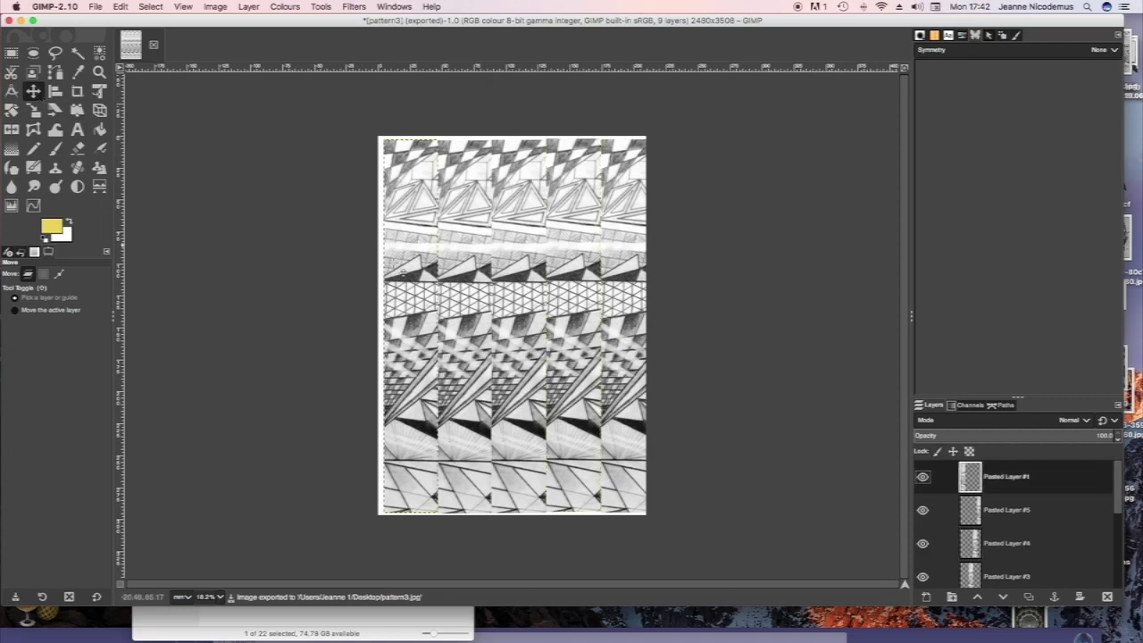
{"action": "left_click_drag", "start_coordinate": [421, 202], "coordinate": [417, 340]}
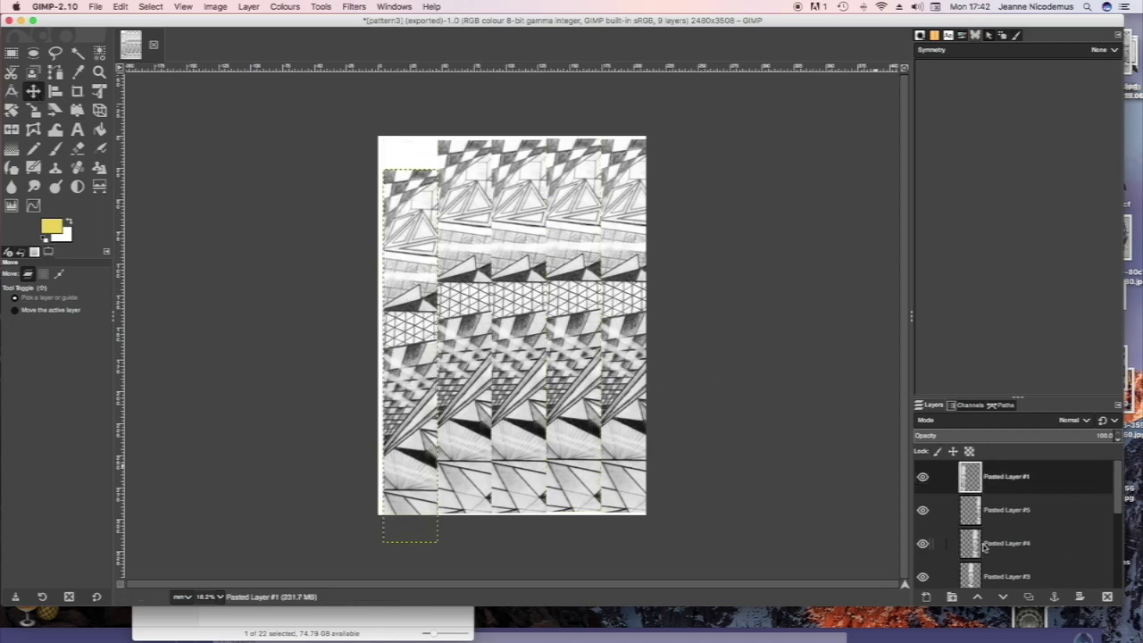
Step: Shift the third strip upward and the fifth strip downward
{"action": "left_click", "coordinate": [981, 576]}
{"action": "left_click_drag", "start_coordinate": [530, 403], "coordinate": [531, 367]}
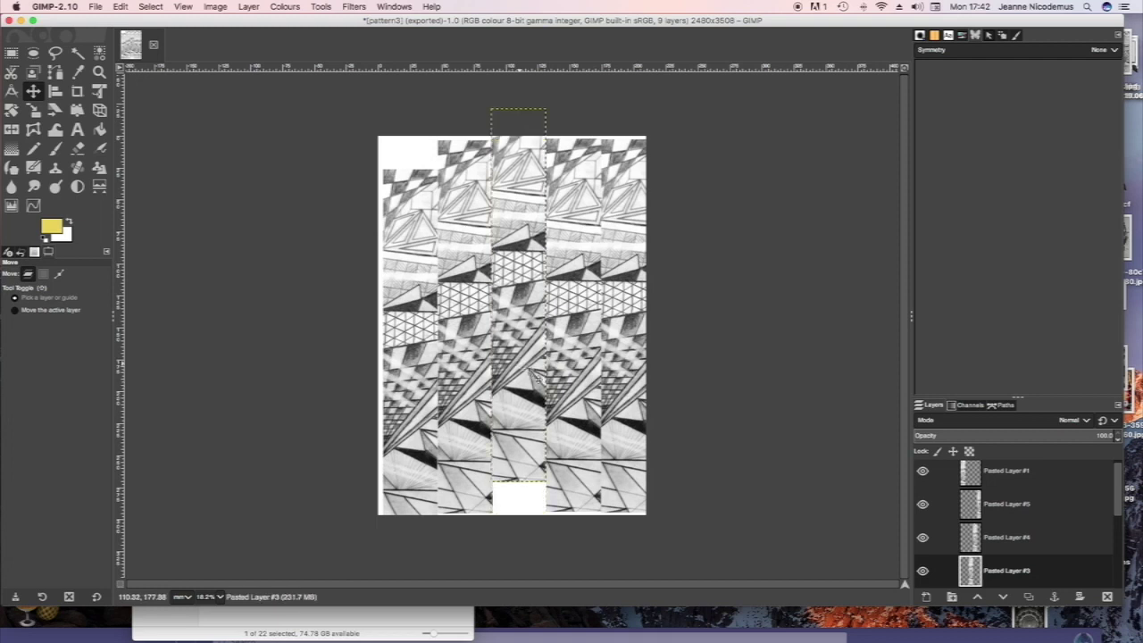
{"action": "scroll", "coordinate": [955, 558], "scroll_direction": "down", "scroll_amount": 3}
{"action": "scroll", "coordinate": [952, 561], "scroll_direction": "up", "scroll_amount": 1}
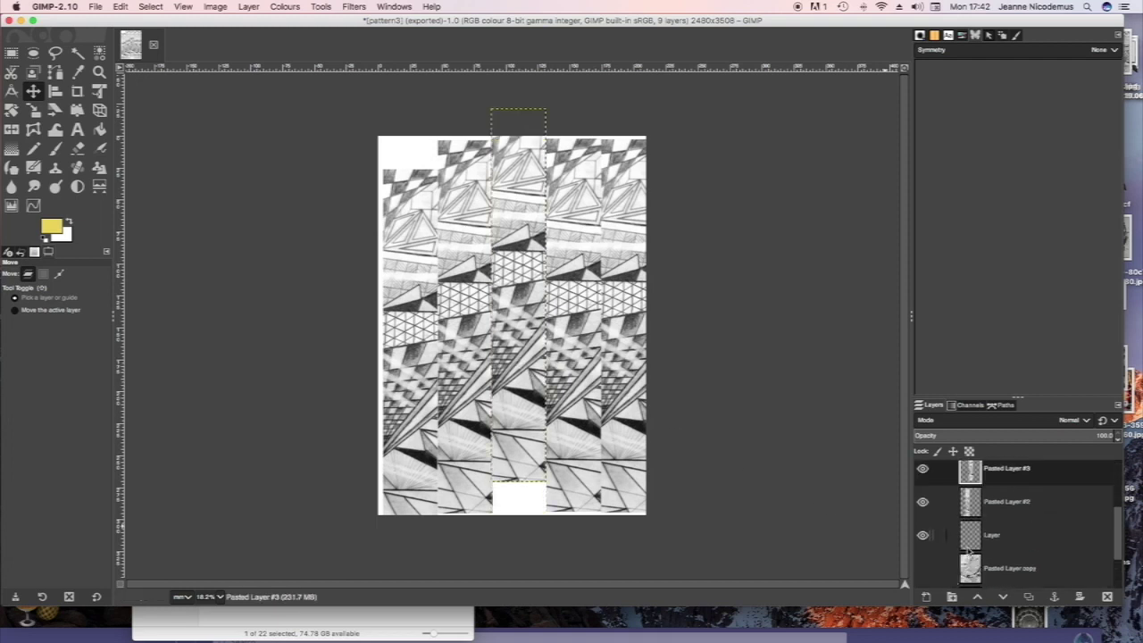
{"action": "scroll", "coordinate": [972, 547], "scroll_direction": "up", "scroll_amount": 1}
{"action": "scroll", "coordinate": [972, 545], "scroll_direction": "up", "scroll_amount": 1}
{"action": "left_click", "coordinate": [971, 505]}
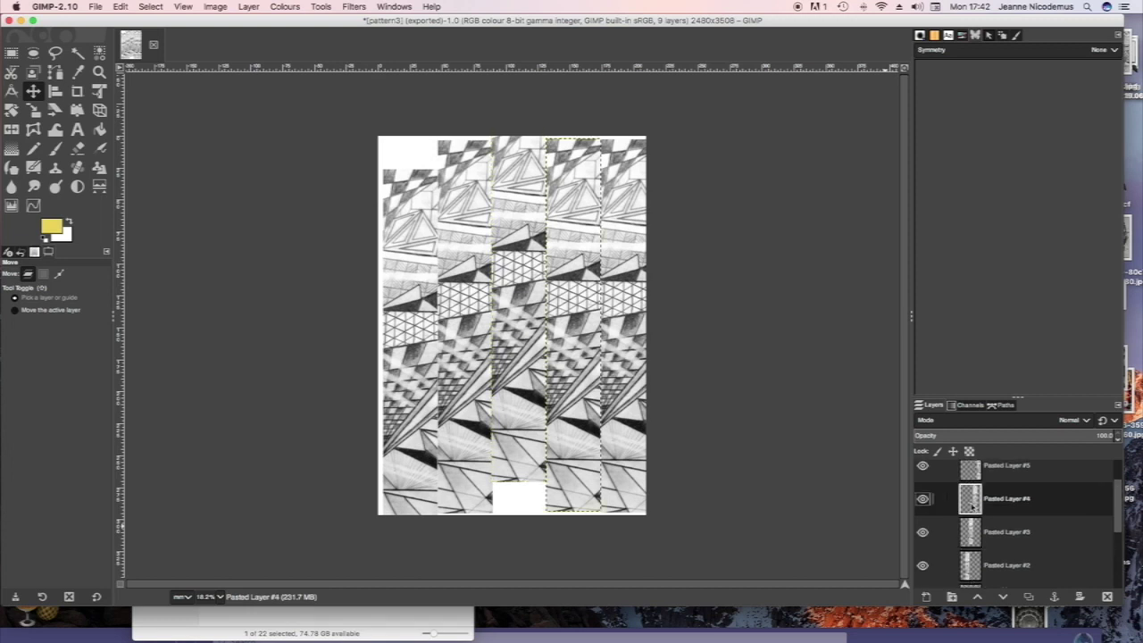
{"action": "key", "text": "Page_Up"}
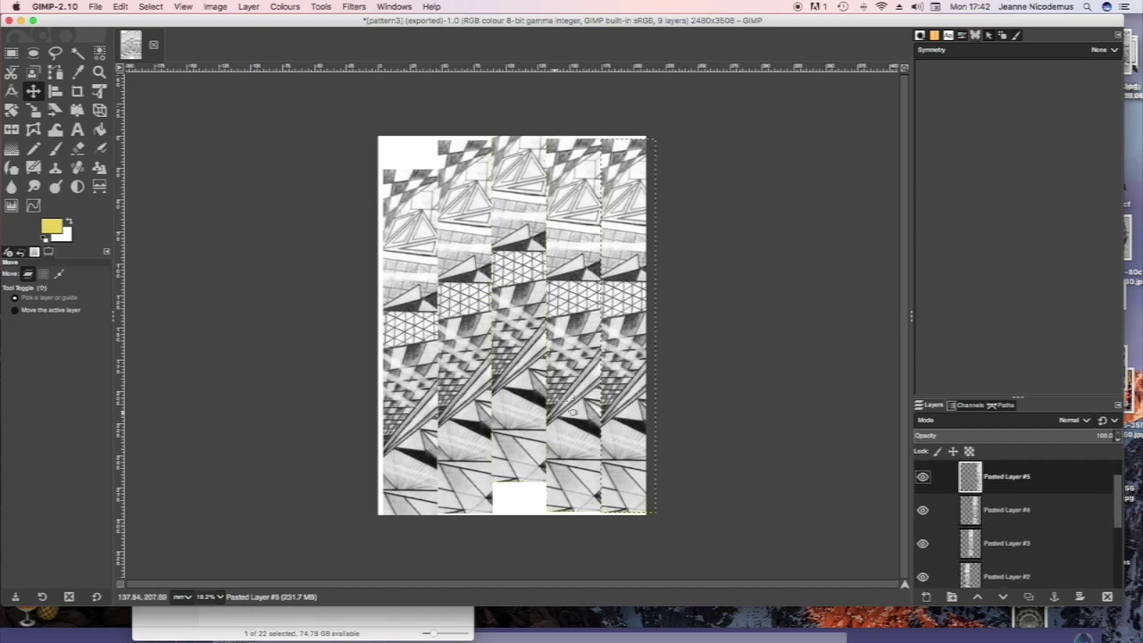
{"action": "left_click_drag", "start_coordinate": [630, 409], "coordinate": [627, 443]}
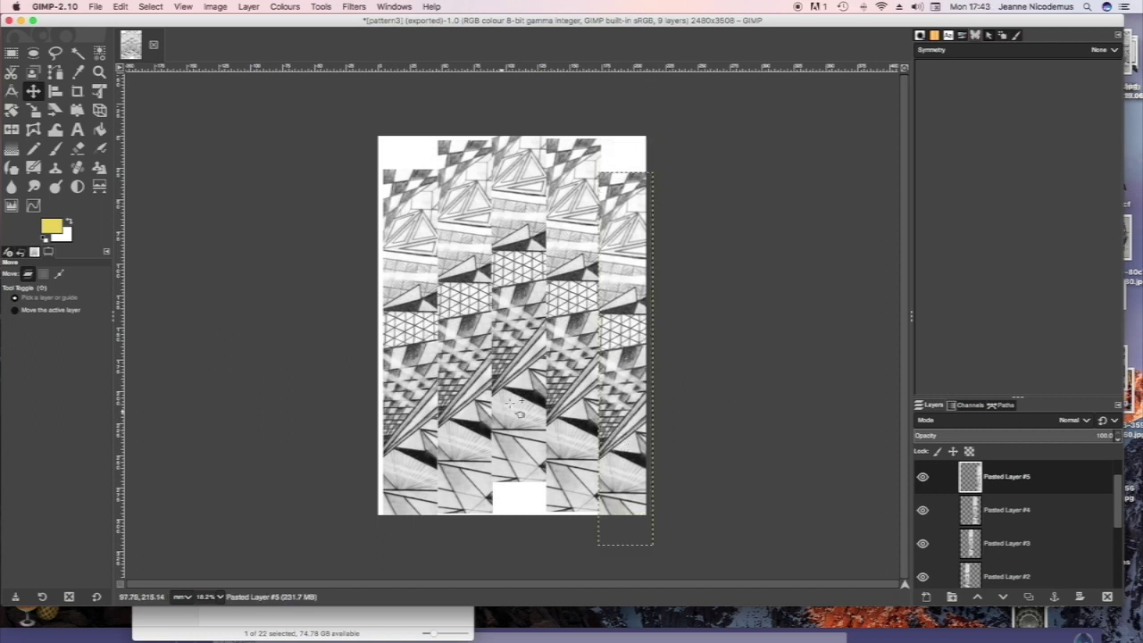
Step: Nudge the middle strip slightly up and move the first strip further down
{"action": "left_click", "coordinate": [992, 543]}
{"action": "left_click_drag", "start_coordinate": [548, 355], "coordinate": [548, 350]}
{"action": "scroll", "coordinate": [983, 574], "scroll_direction": "down", "scroll_amount": 3}
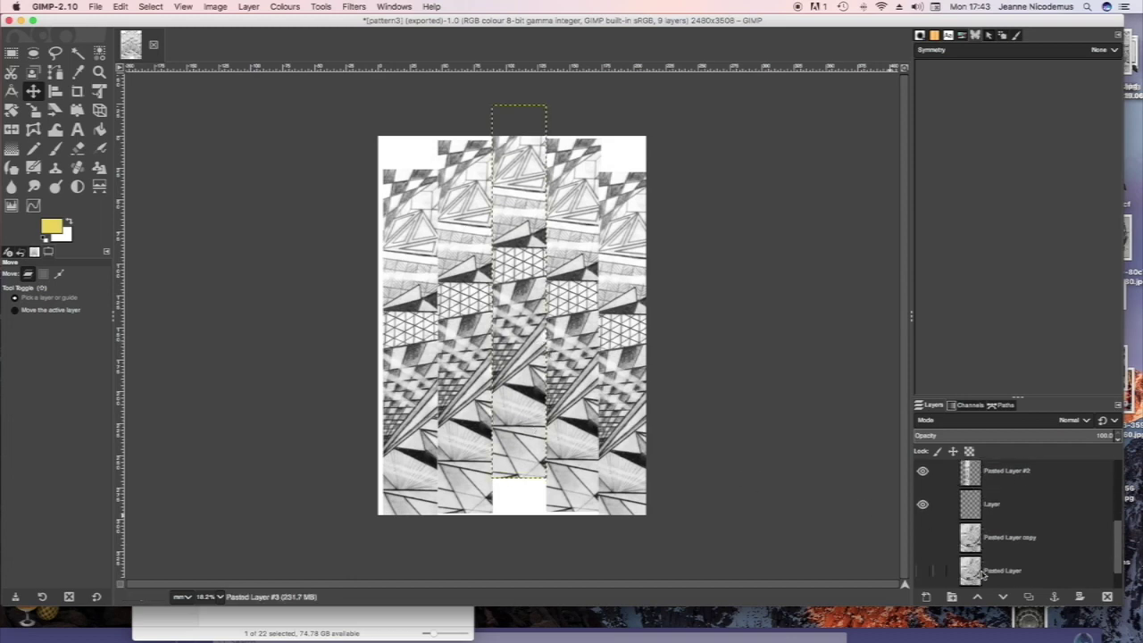
{"action": "scroll", "coordinate": [981, 556], "scroll_direction": "up", "scroll_amount": 1}
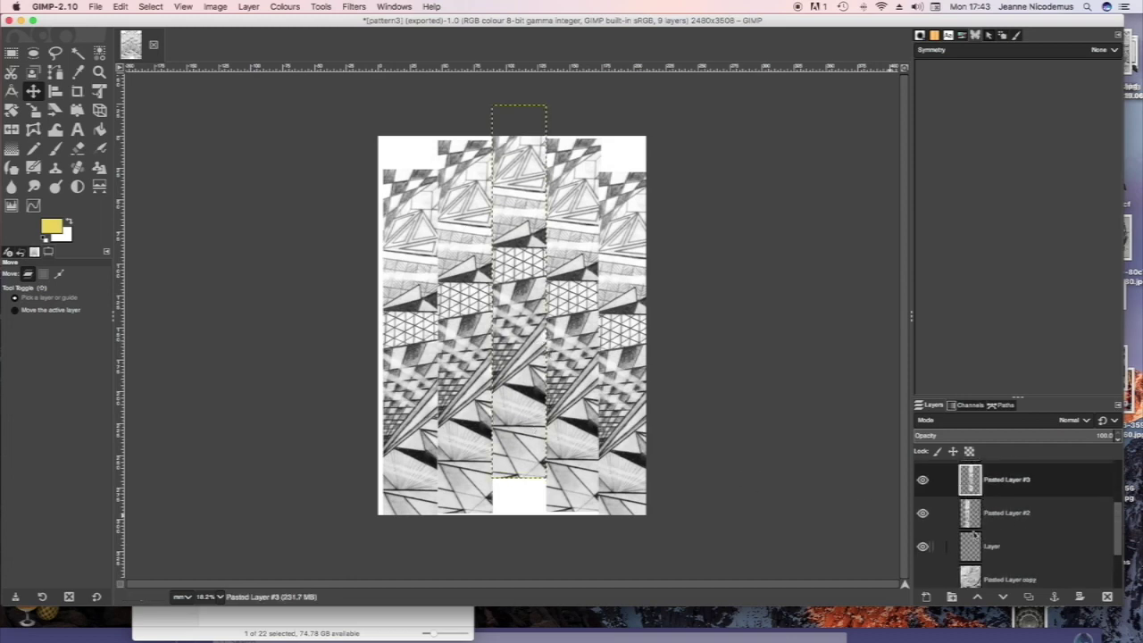
{"action": "left_click_drag", "start_coordinate": [402, 339], "coordinate": [404, 381]}
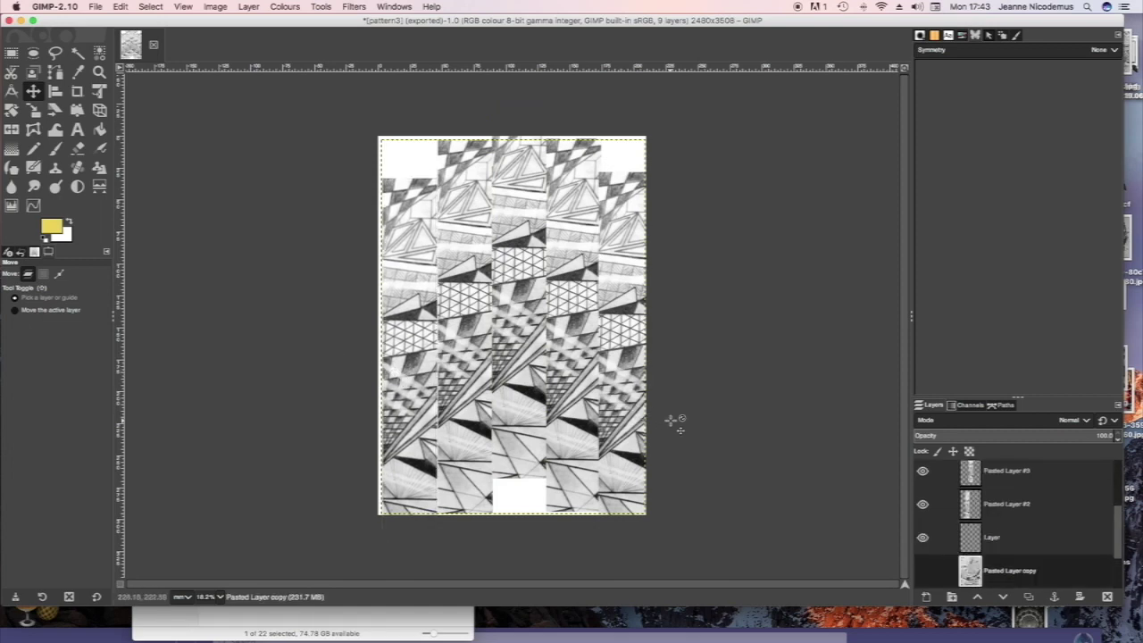
Step: Export the staggered layout to the Desktop as pattern3a.jpg with the default JPEG settings
{"action": "left_click", "coordinate": [96, 7]}
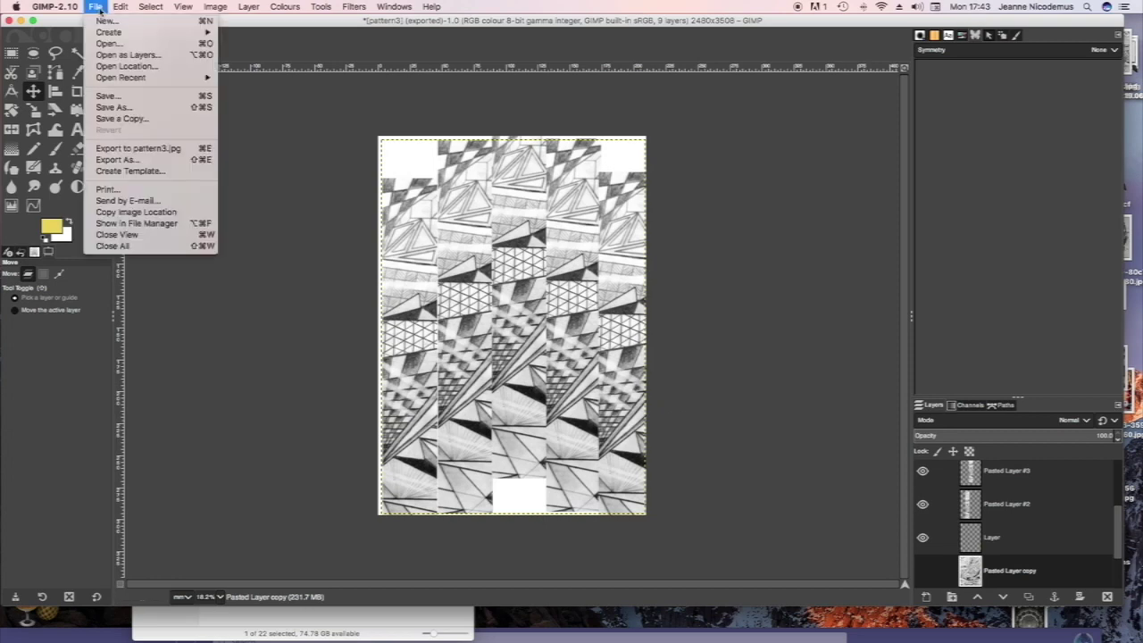
{"action": "left_click", "coordinate": [125, 161]}
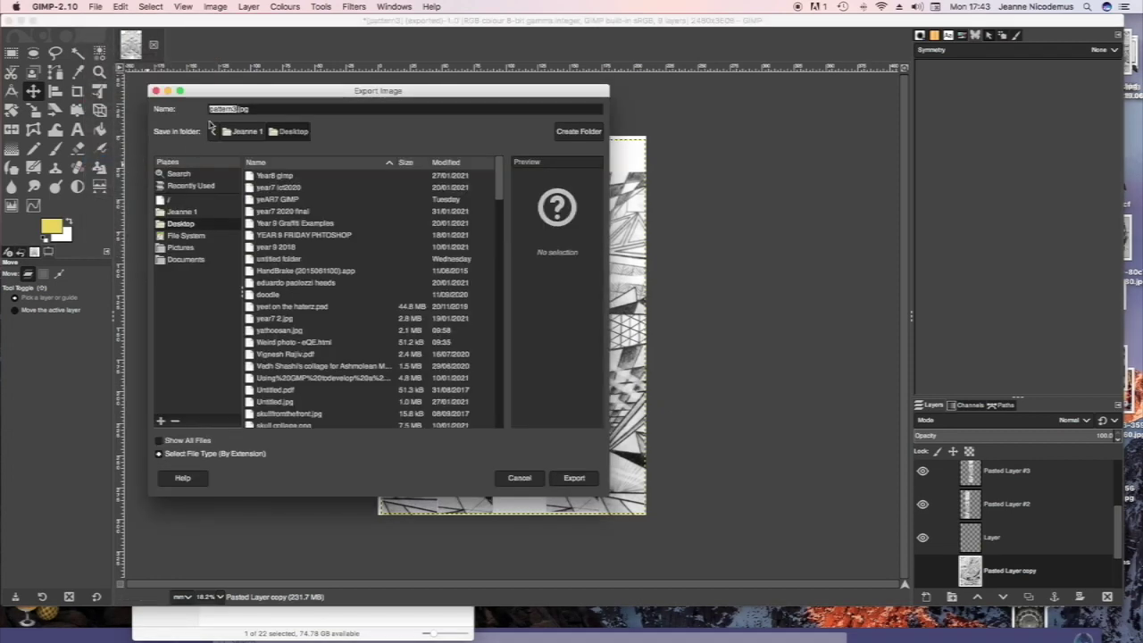
{"action": "left_click", "coordinate": [574, 479]}
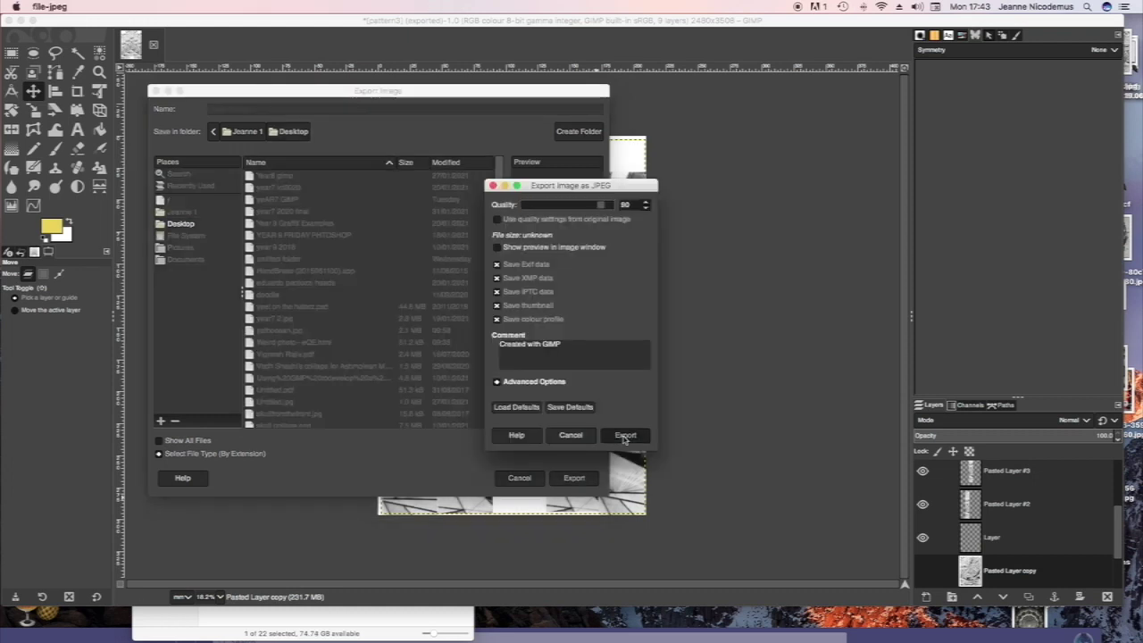
{"action": "left_click", "coordinate": [625, 436]}
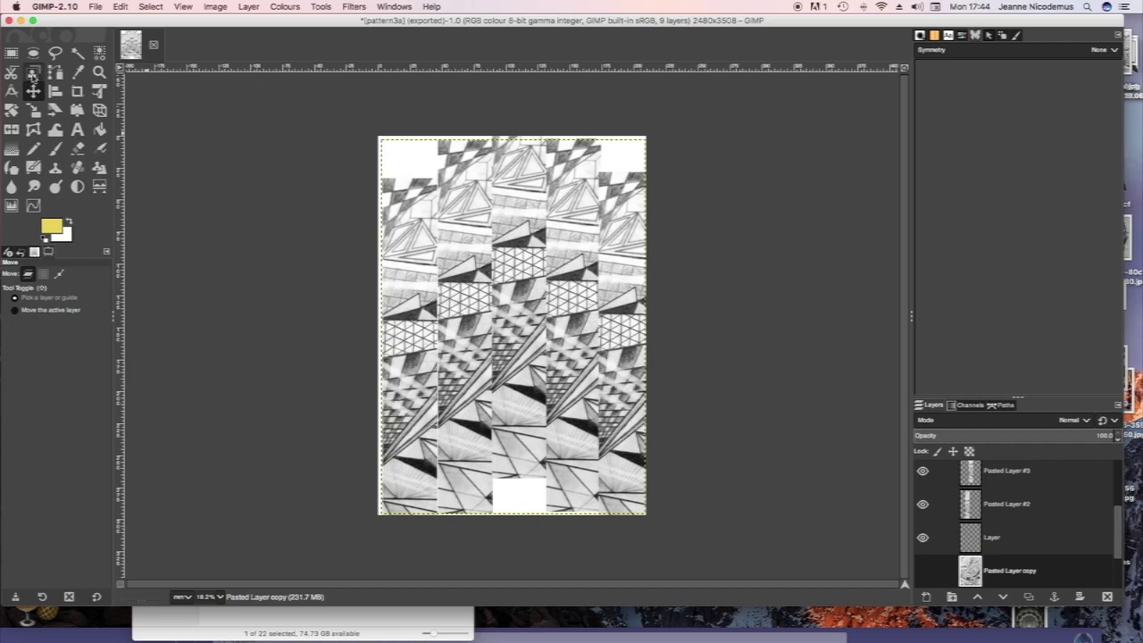
{"action": "left_click", "coordinate": [215, 7]}
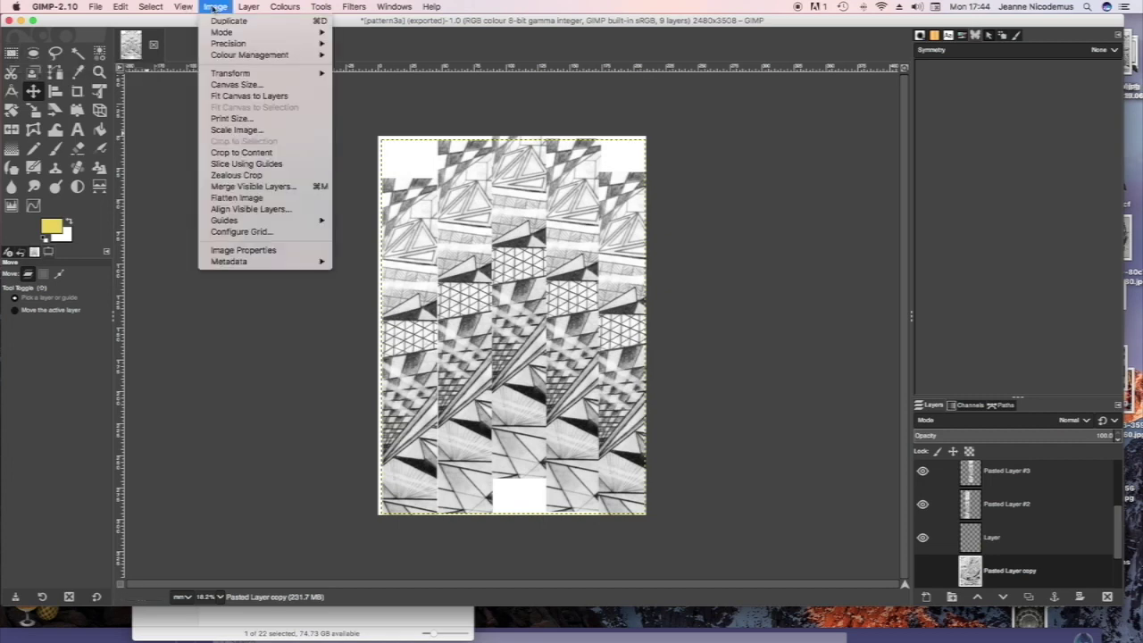
Step: Merge the visible layers and select a tall strip just right of the page centre
{"action": "left_click", "coordinate": [238, 186]}
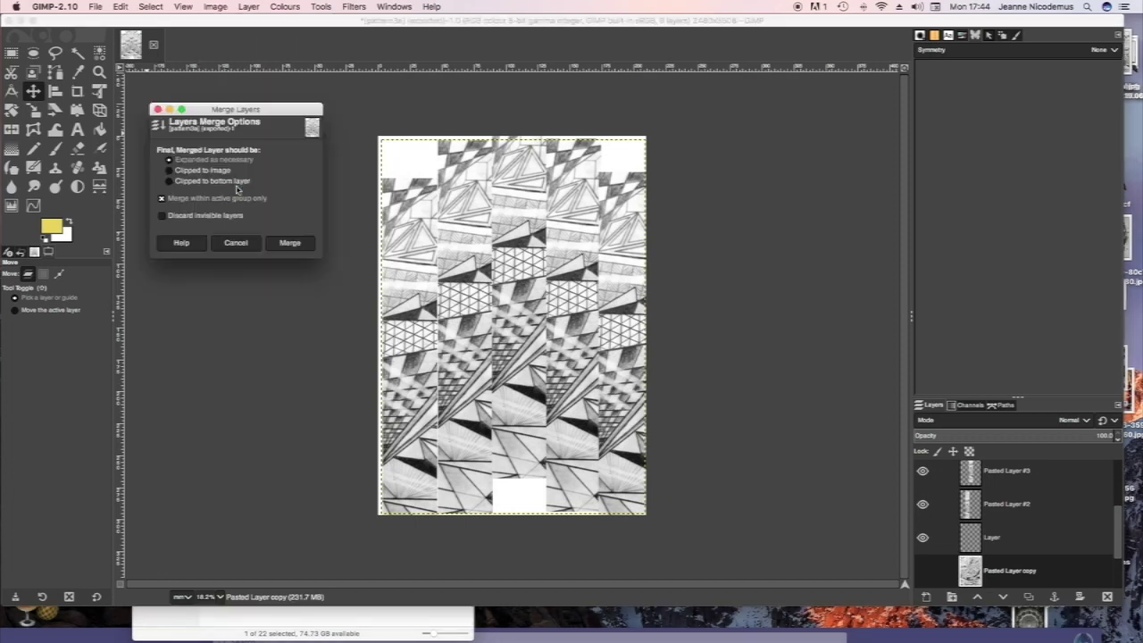
{"action": "left_click", "coordinate": [295, 244]}
{"action": "left_click", "coordinate": [12, 53]}
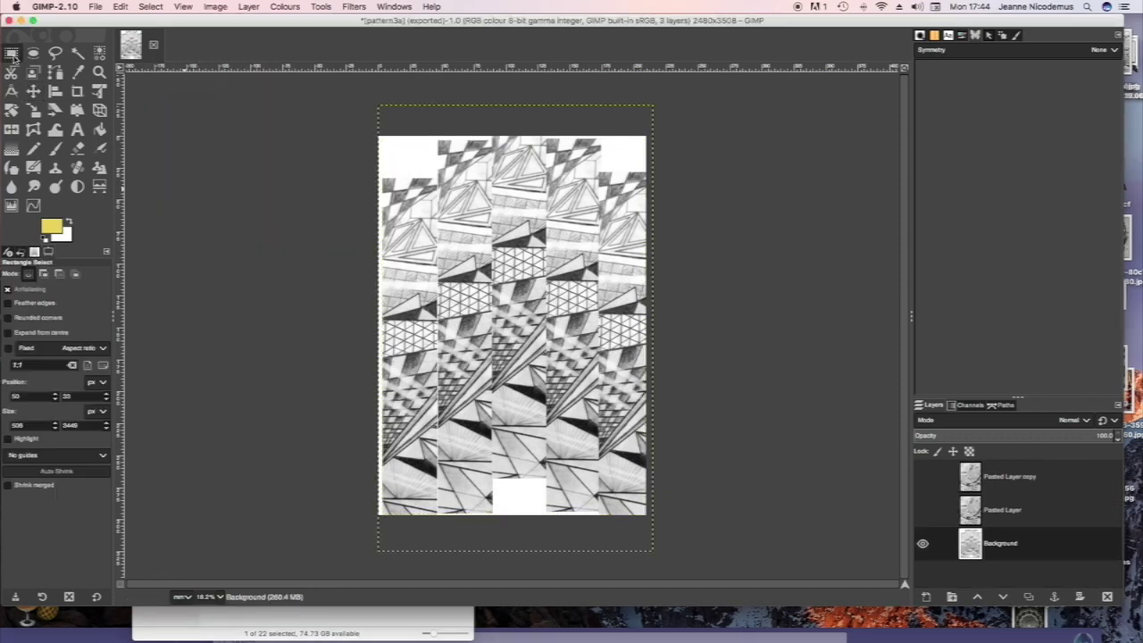
{"action": "left_click_drag", "start_coordinate": [523, 136], "coordinate": [644, 515]}
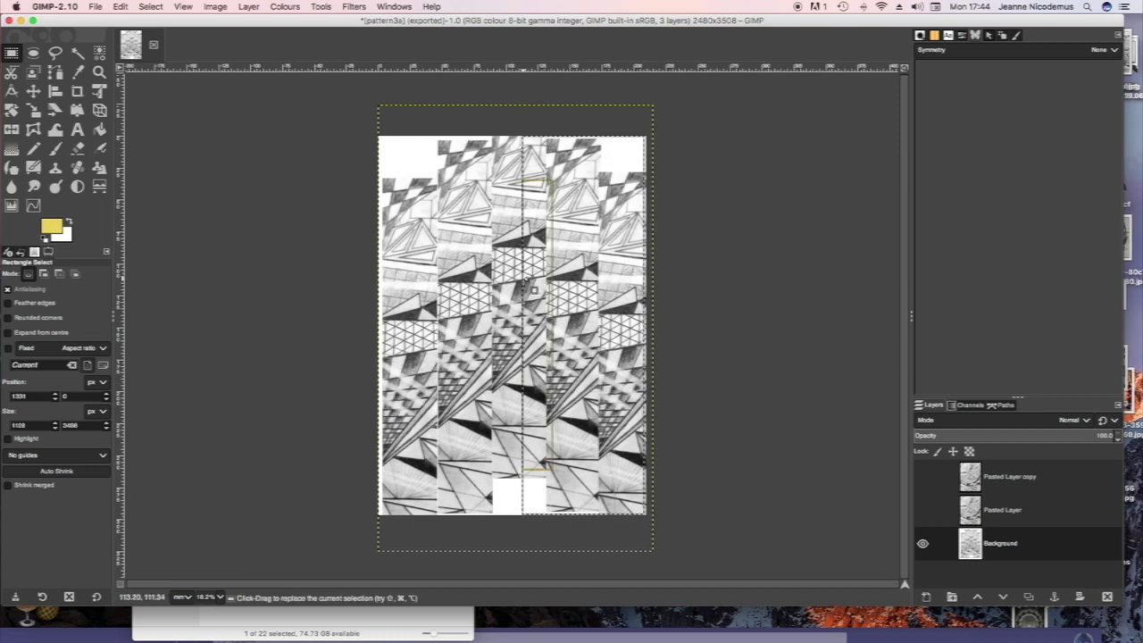
{"action": "left_click_drag", "start_coordinate": [535, 279], "coordinate": [533, 280]}
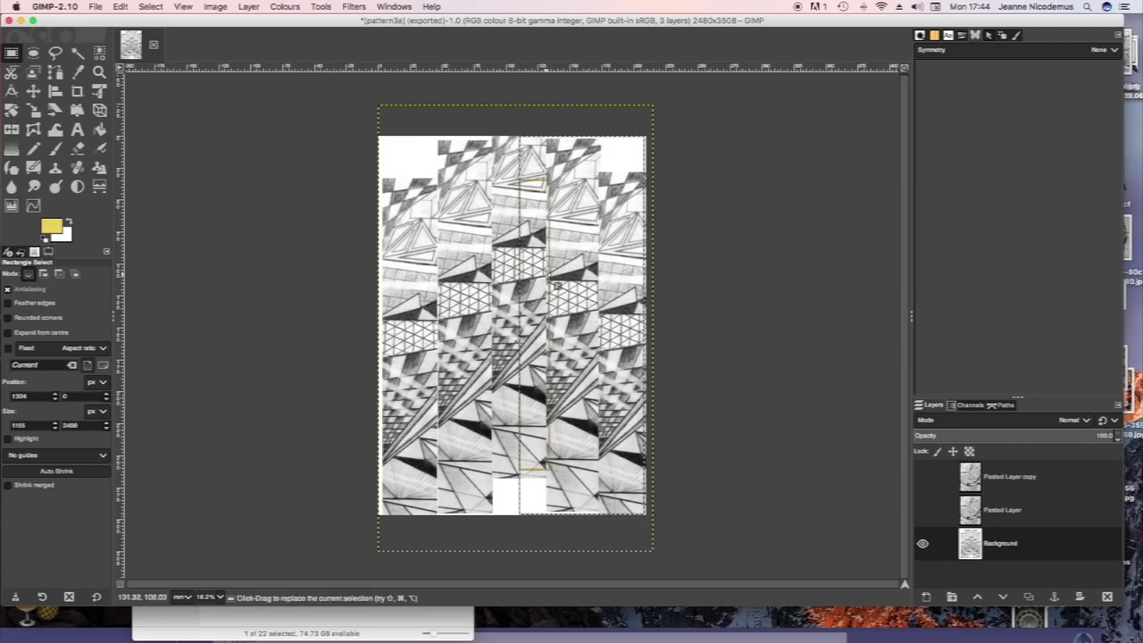
Step: Copy and paste the selected strip as a new layer, Pasted Layer #1
{"action": "key", "text": "super+c"}
{"action": "key", "text": "super+v"}
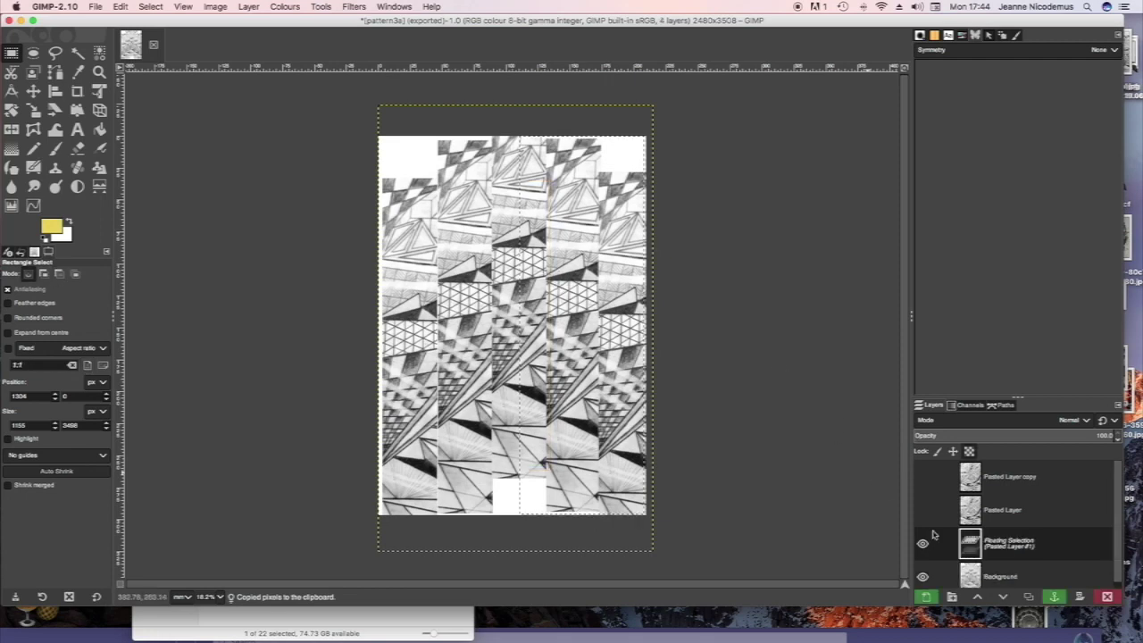
{"action": "key", "text": "shift+super+n"}
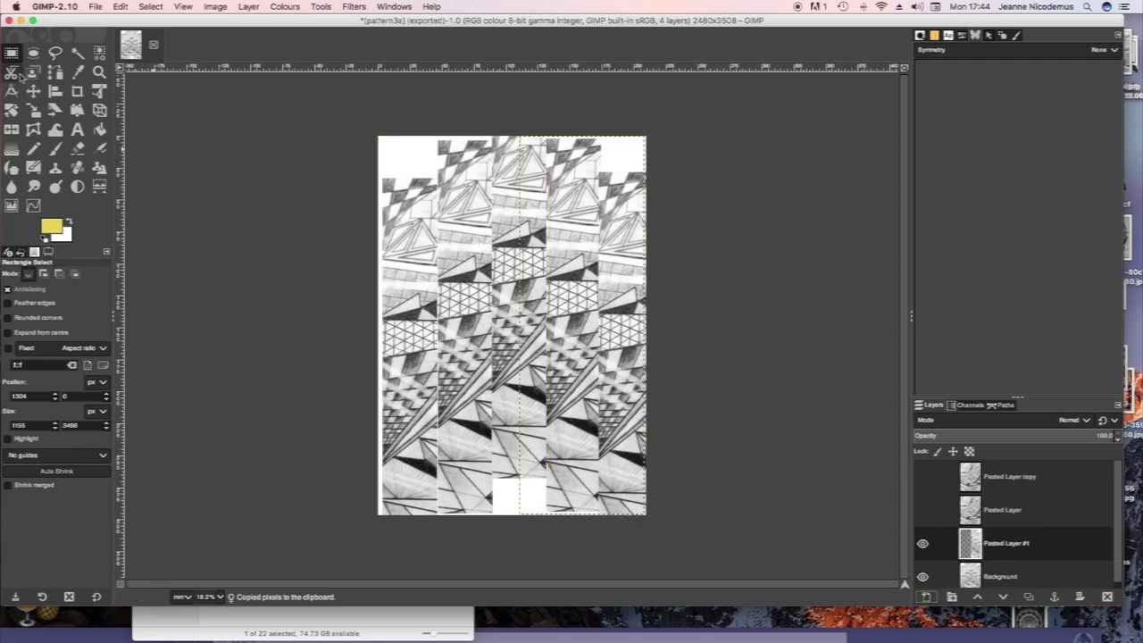
{"action": "left_click", "coordinate": [33, 90]}
Step: Slide Pasted Layer #1 left until it sits flush with the page's left and top edges
{"action": "left_click_drag", "start_coordinate": [608, 293], "coordinate": [470, 293]}
{"action": "left_click_drag", "start_coordinate": [470, 293], "coordinate": [478, 216]}
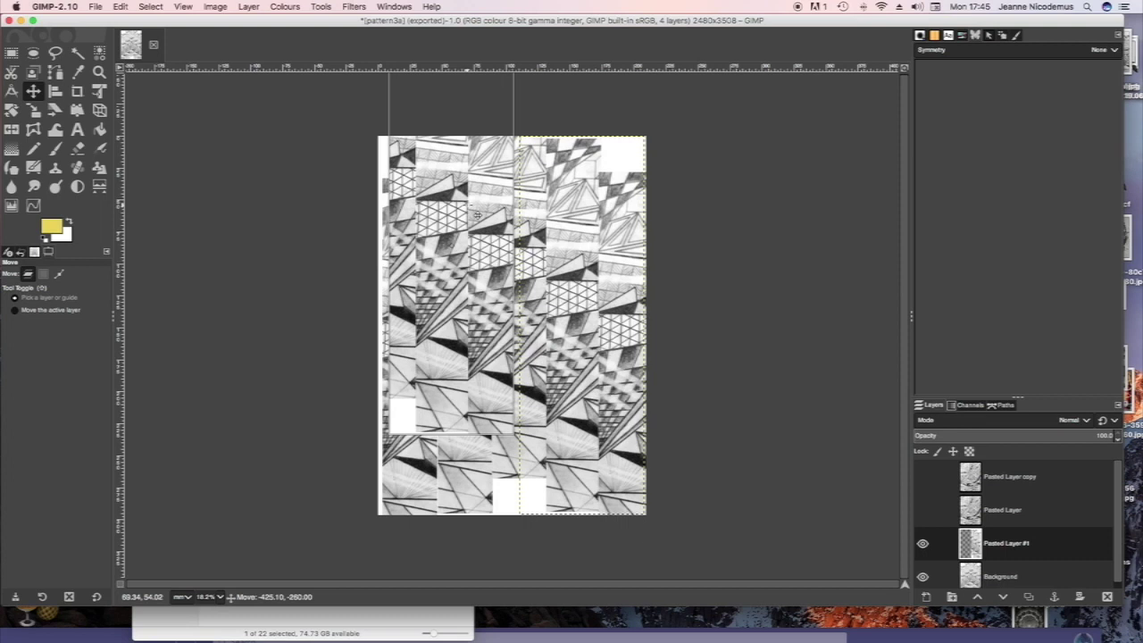
{"action": "left_click_drag", "start_coordinate": [478, 215], "coordinate": [467, 299]}
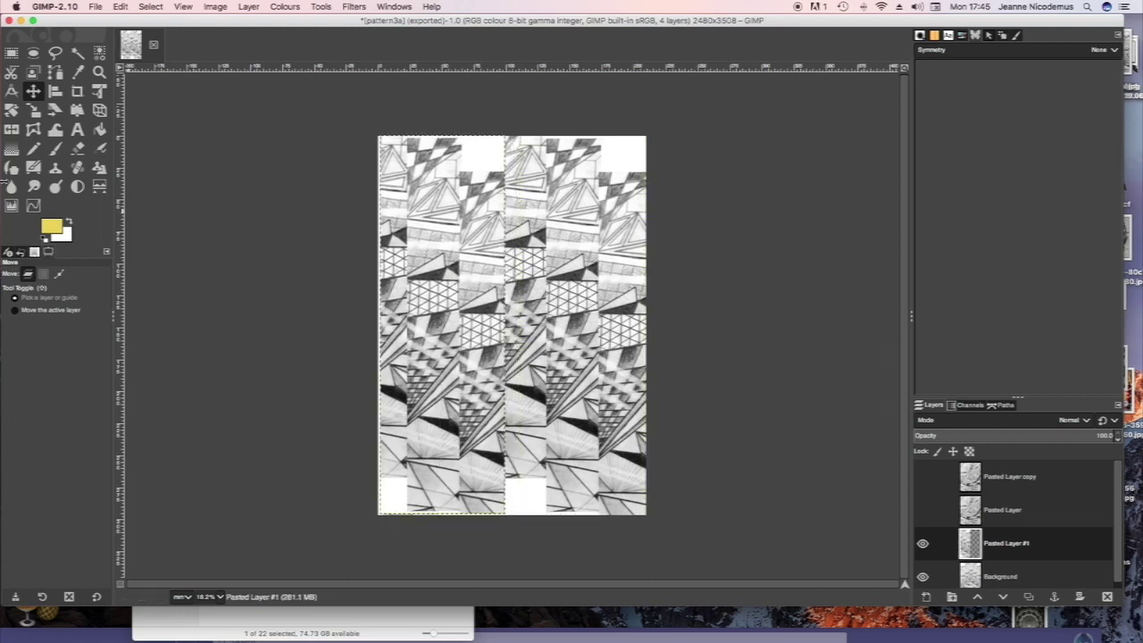
Step: Flip the strip layer horizontally, nudge it into place, and make Pasted Layer visible again
{"action": "left_click", "coordinate": [11, 130]}
{"action": "left_click", "coordinate": [462, 328]}
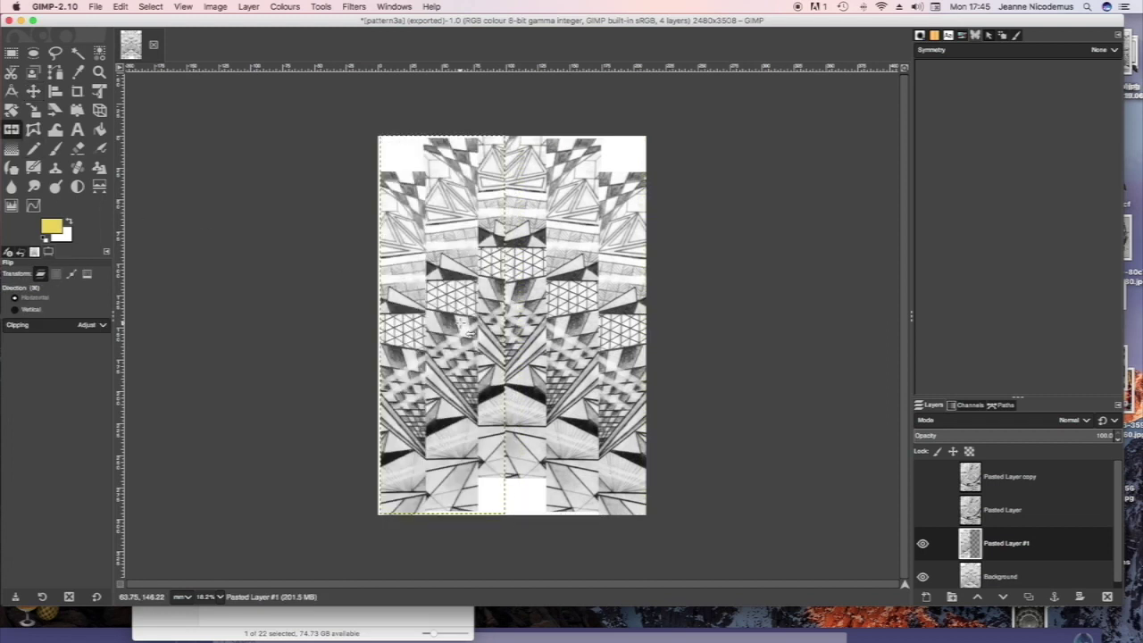
{"action": "left_click", "coordinate": [33, 90]}
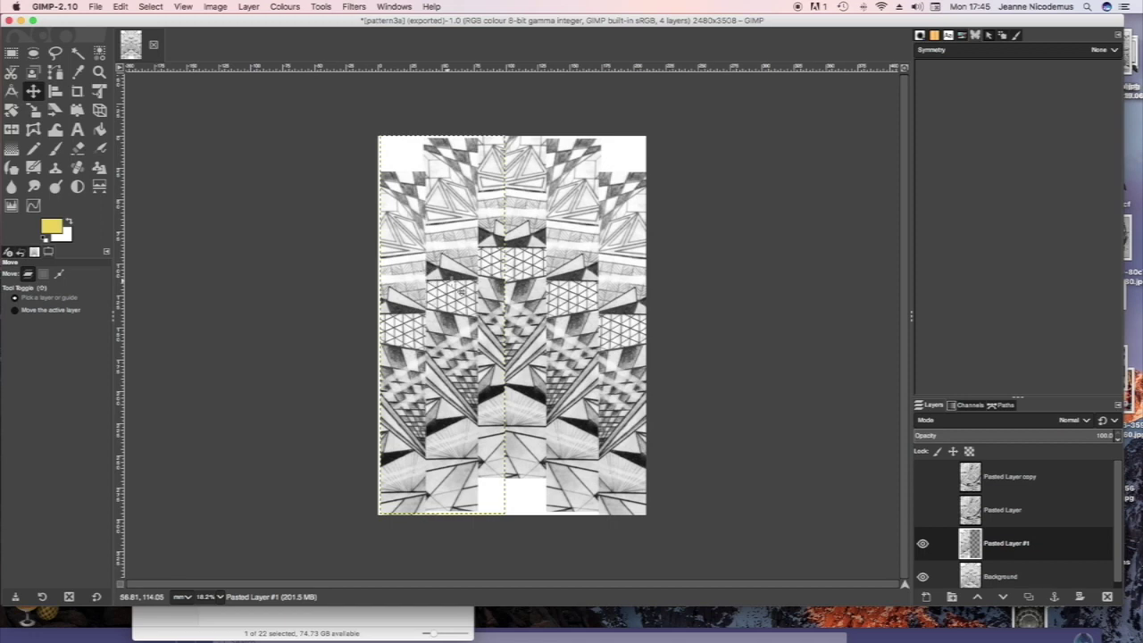
{"action": "mouse_move", "coordinate": [447, 289]}
{"action": "left_mouse_down"}
{"action": "mouse_move", "coordinate": [452, 277]}
{"action": "mouse_move", "coordinate": [455, 291]}
{"action": "left_mouse_up"}
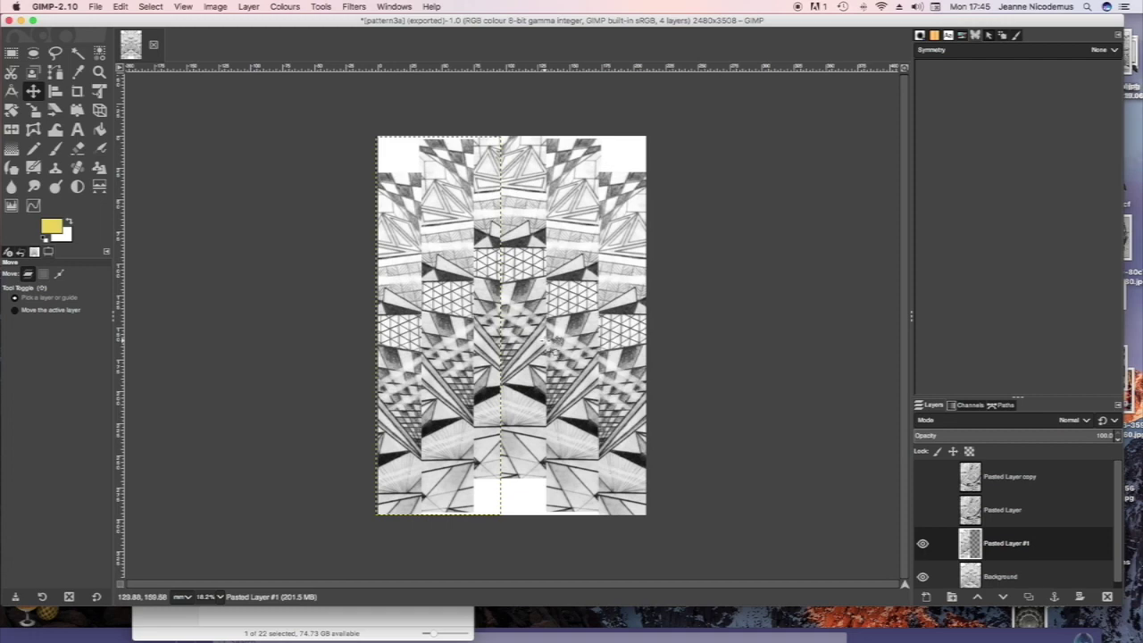
{"action": "left_click", "coordinate": [932, 510]}
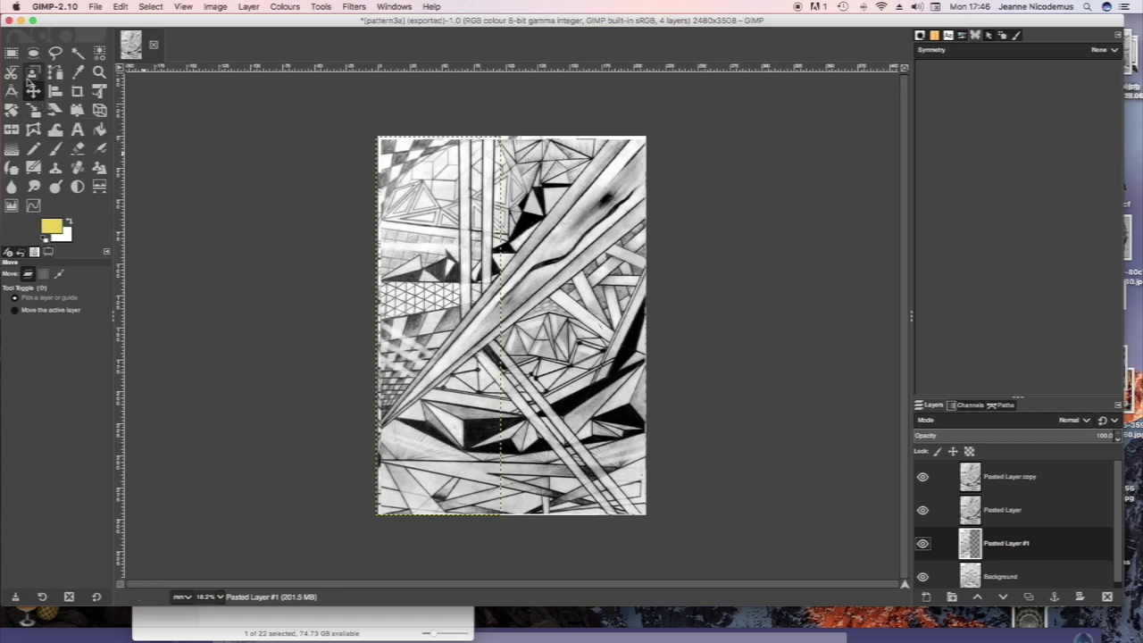
Step: Copy a tall middle strip from Pasted Layer copy, paste it narrower as new layer Pasted Layer #2
{"action": "left_click", "coordinate": [11, 52]}
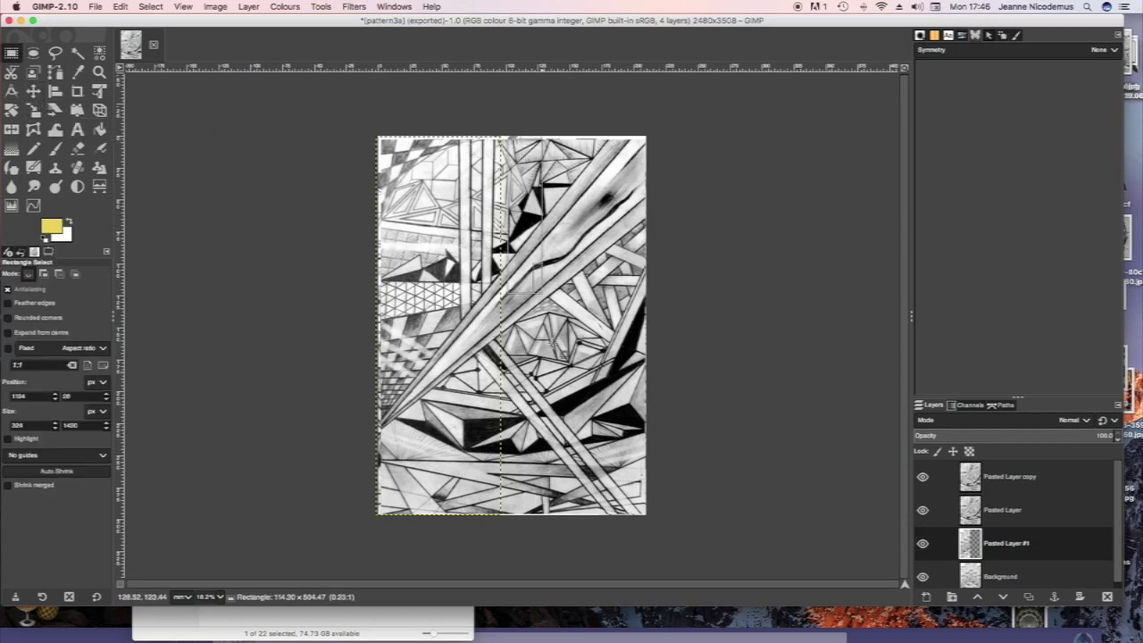
{"action": "left_click_drag", "start_coordinate": [542, 295], "coordinate": [590, 459]}
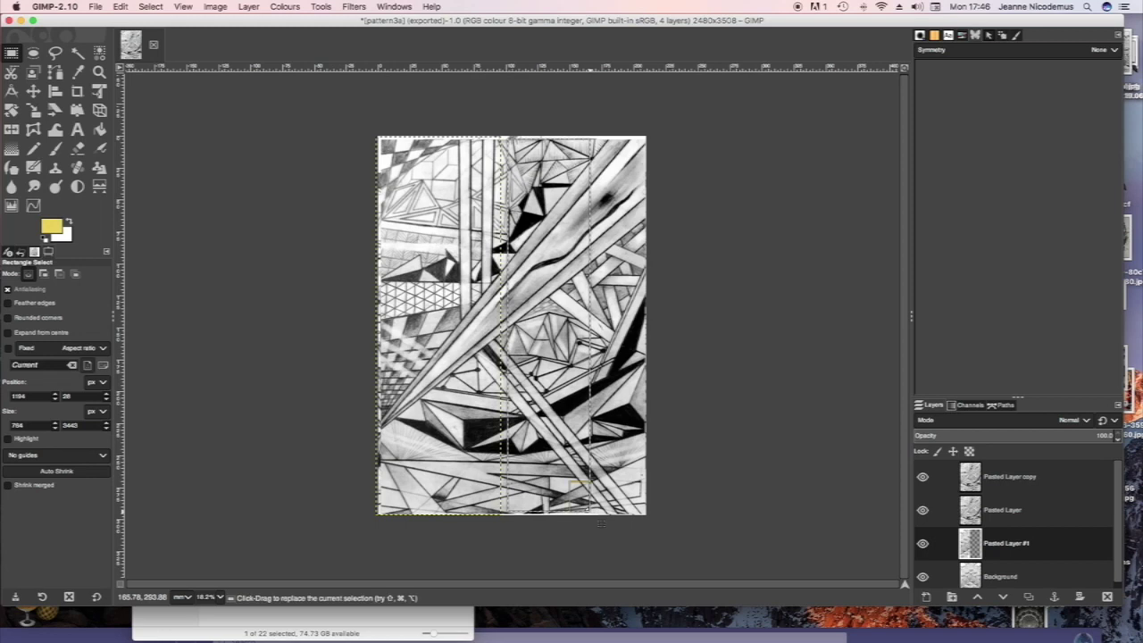
{"action": "key", "text": "ctrl+c"}
{"action": "left_click", "coordinate": [971, 477]}
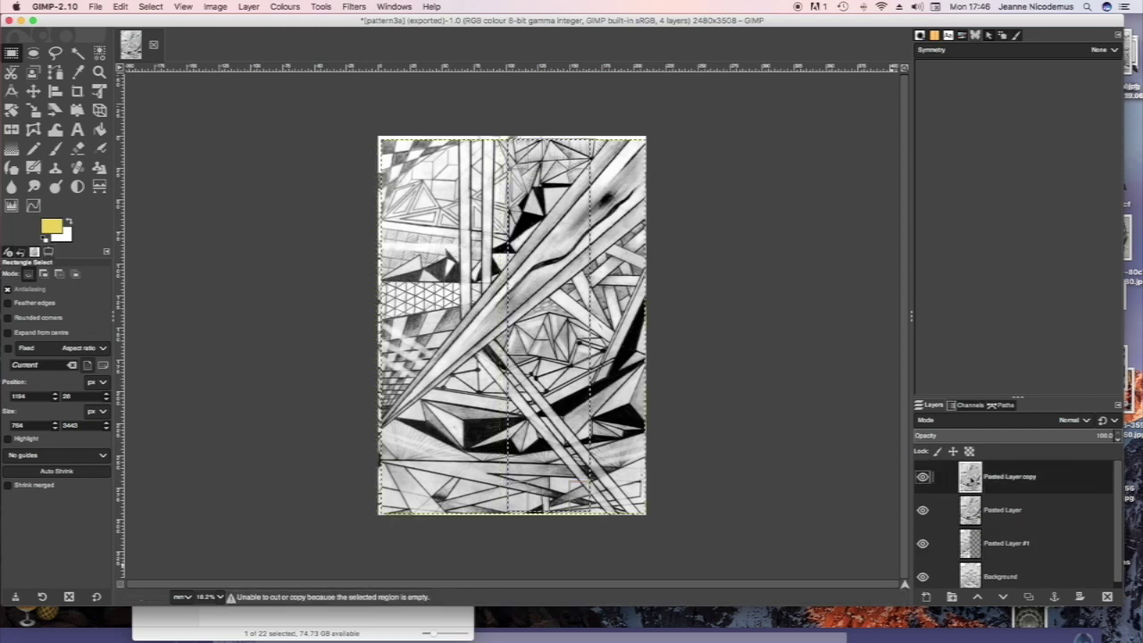
{"action": "key", "text": "ctrl+v"}
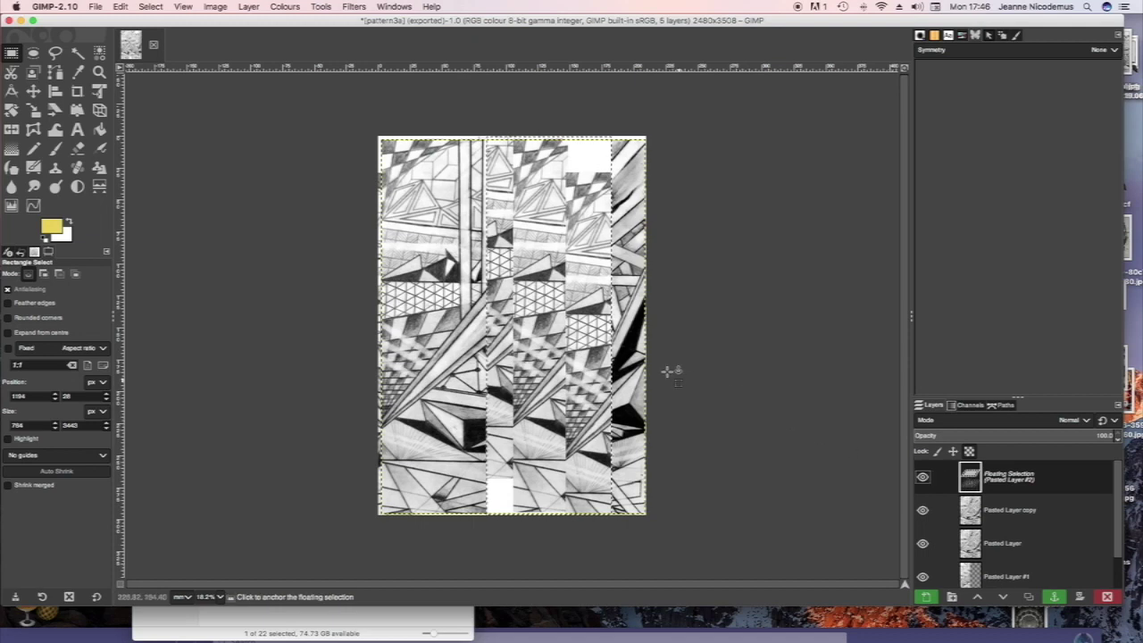
{"action": "key", "text": "shift+s"}
{"action": "left_click", "coordinate": [611, 322]}
{"action": "left_click_drag", "start_coordinate": [611, 325], "coordinate": [563, 327]}
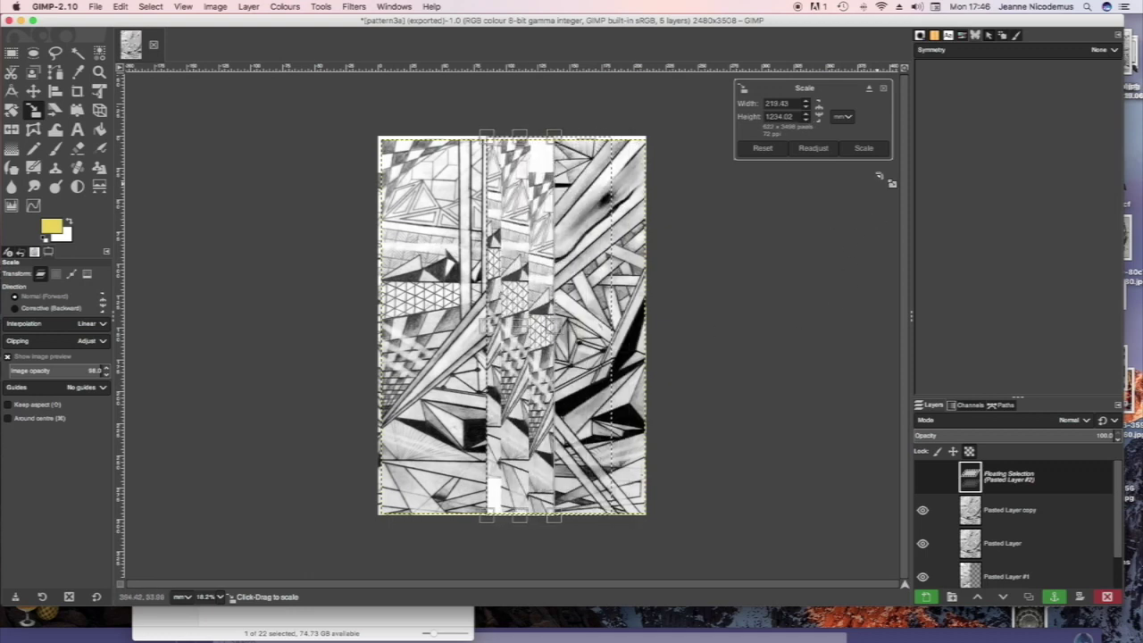
{"action": "left_click", "coordinate": [864, 148]}
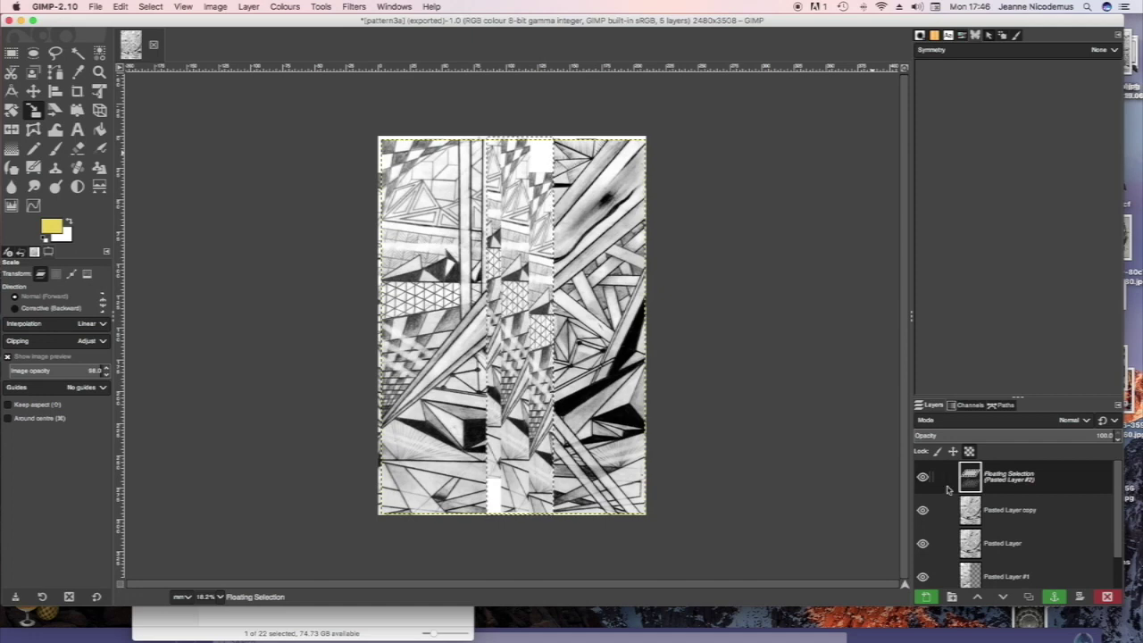
{"action": "left_click", "coordinate": [931, 596]}
Step: Hide the other drawing layers so only Pasted Layer #2 and Background stay visible
{"action": "scroll", "coordinate": [945, 554], "scroll_direction": "down", "scroll_amount": 1}
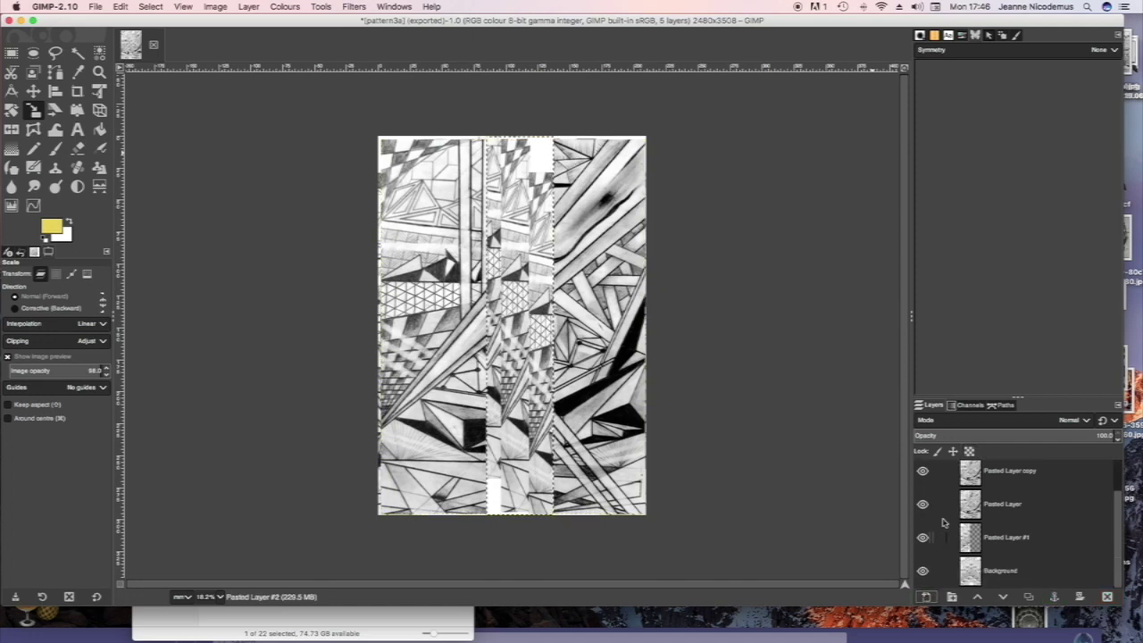
{"action": "left_click_drag", "start_coordinate": [924, 505], "coordinate": [927, 574]}
{"action": "scroll", "coordinate": [926, 513], "scroll_direction": "up", "scroll_amount": 1}
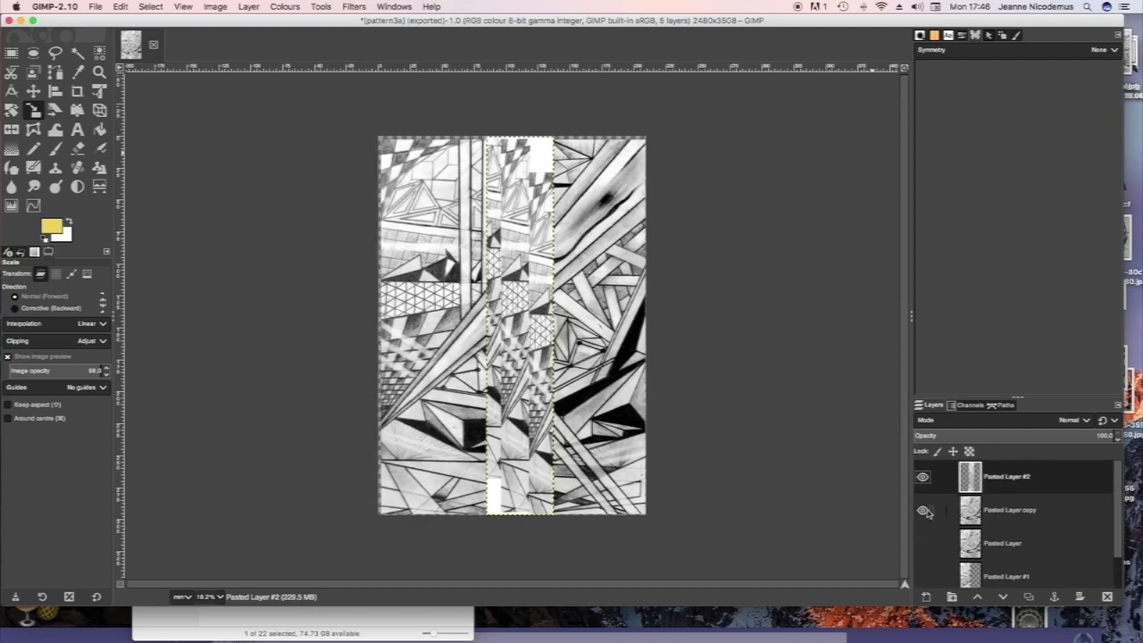
{"action": "left_click", "coordinate": [924, 510]}
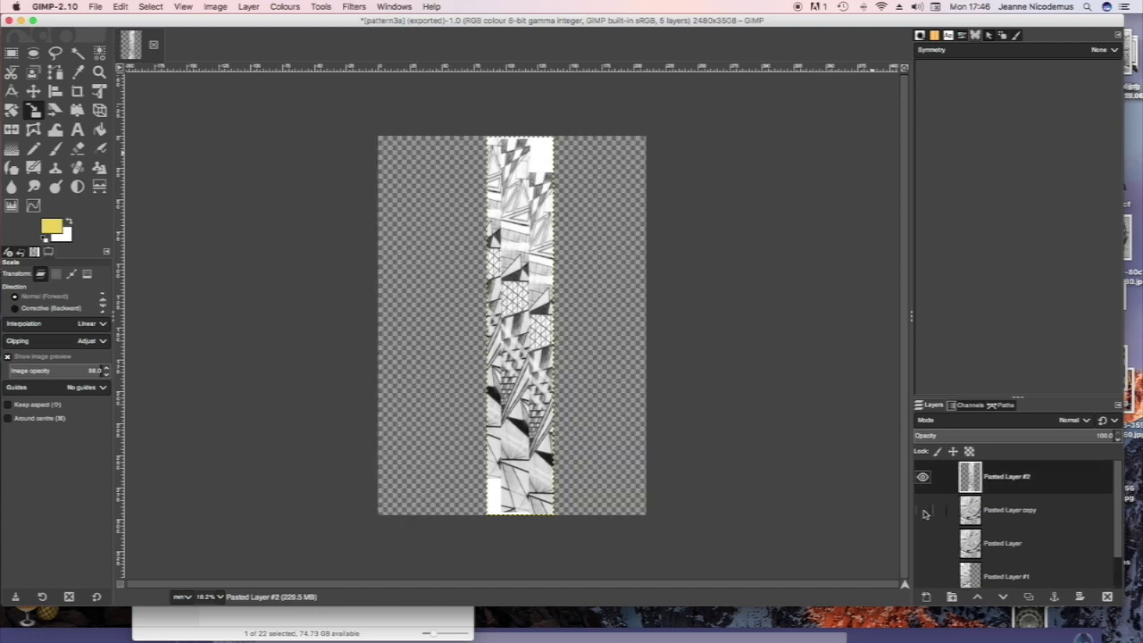
{"action": "scroll", "coordinate": [954, 539], "scroll_direction": "down", "scroll_amount": 1}
{"action": "left_click", "coordinate": [924, 572]}
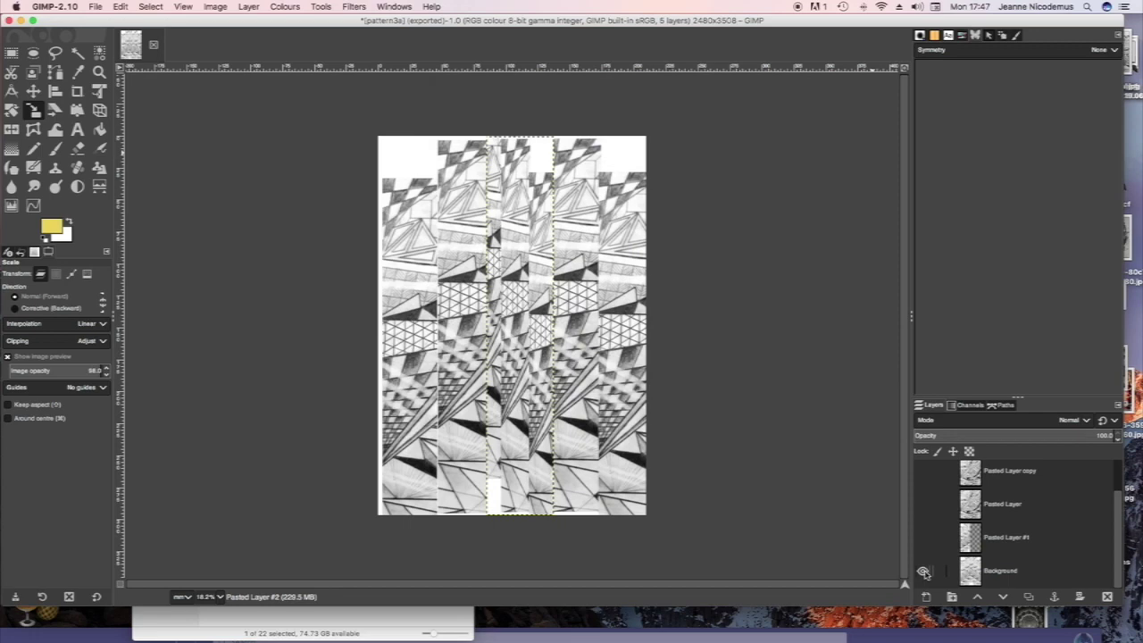
Step: Apply the 6-mirror Kaleidoscope filter to Pasted Layer #2 with its Center Y moved down
{"action": "left_click", "coordinate": [321, 7]}
{"action": "mouse_move", "coordinate": [350, 7]}
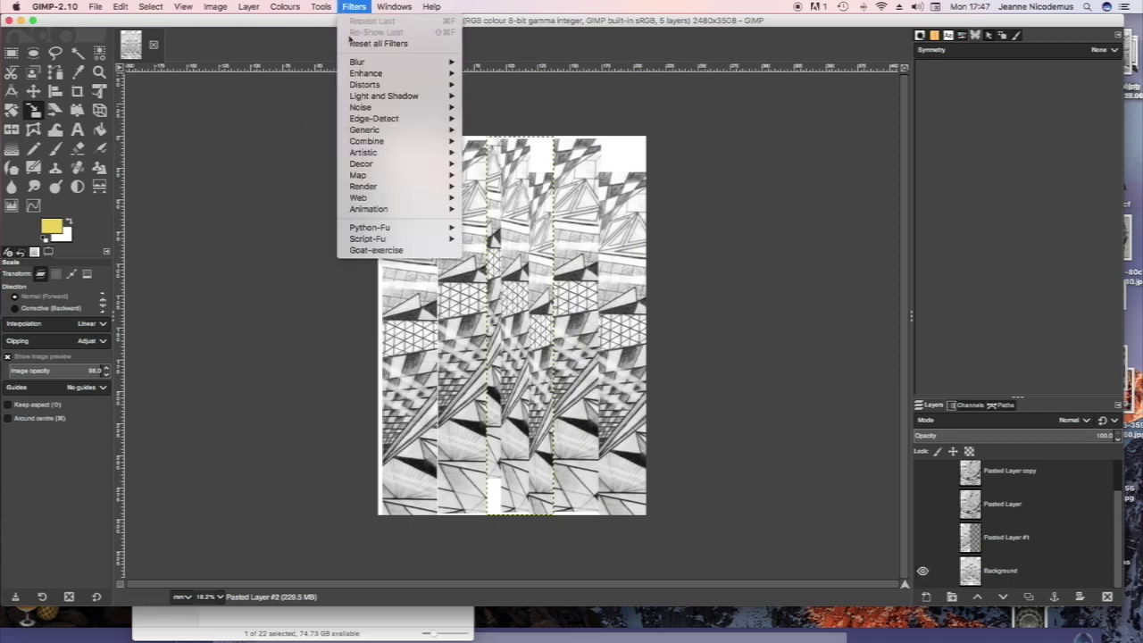
{"action": "mouse_move", "coordinate": [420, 86]}
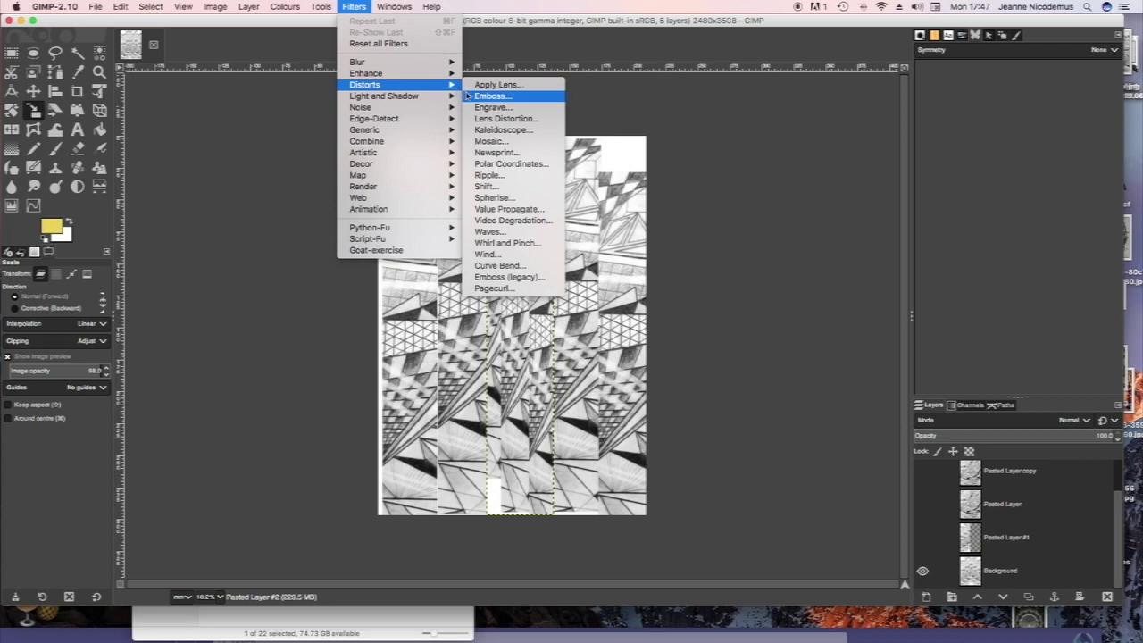
{"action": "left_click", "coordinate": [500, 130]}
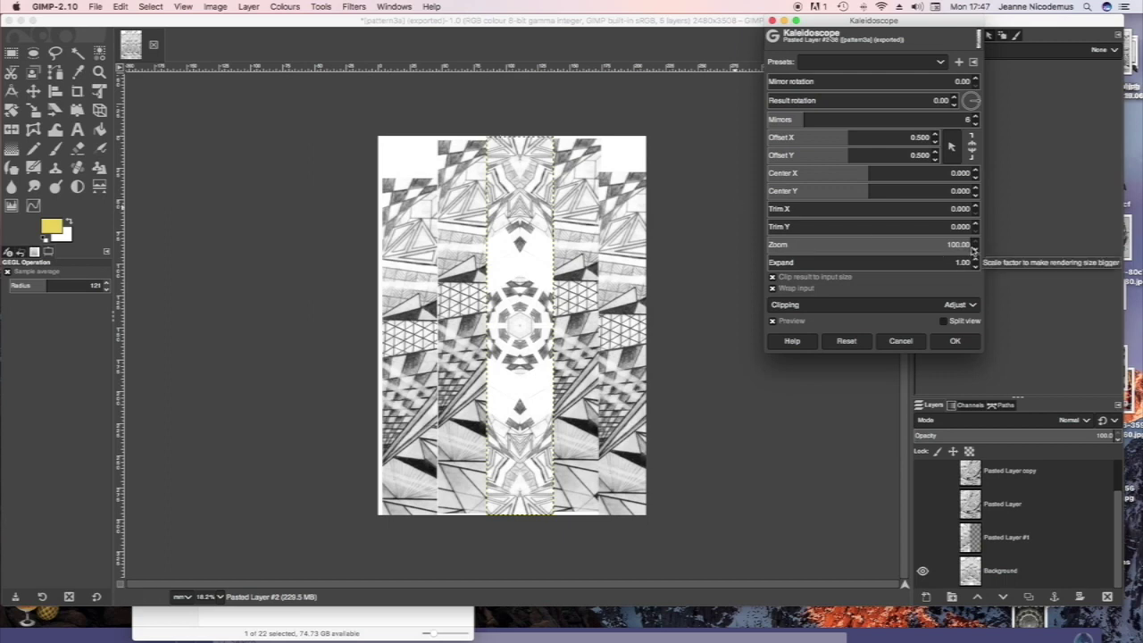
{"action": "left_click_drag", "start_coordinate": [877, 190], "coordinate": [935, 194]}
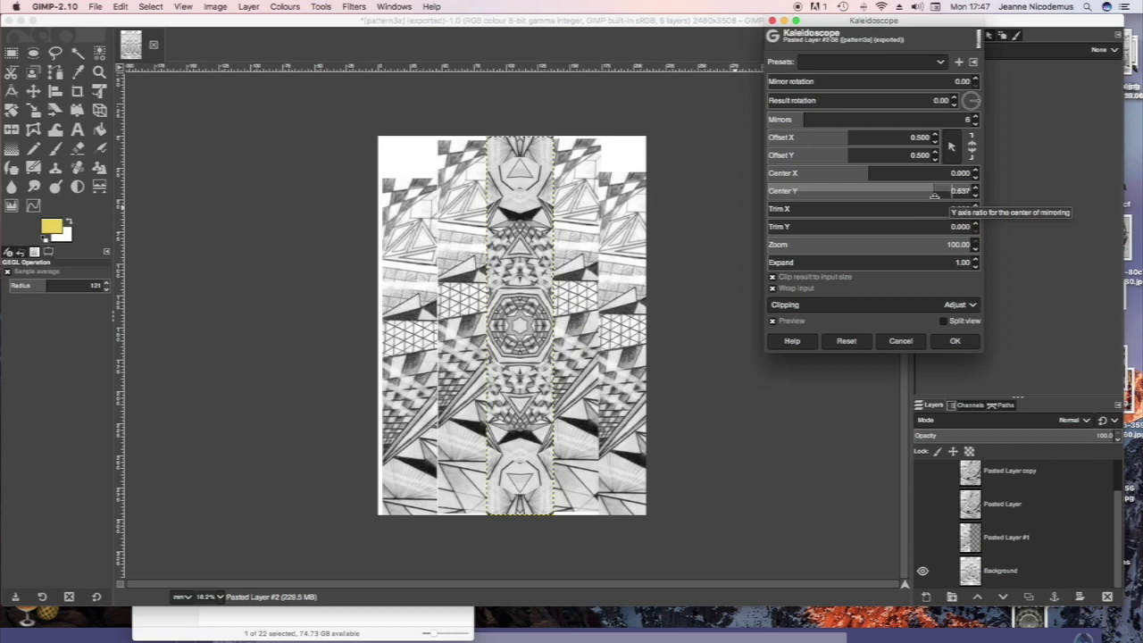
{"action": "left_click", "coordinate": [956, 342]}
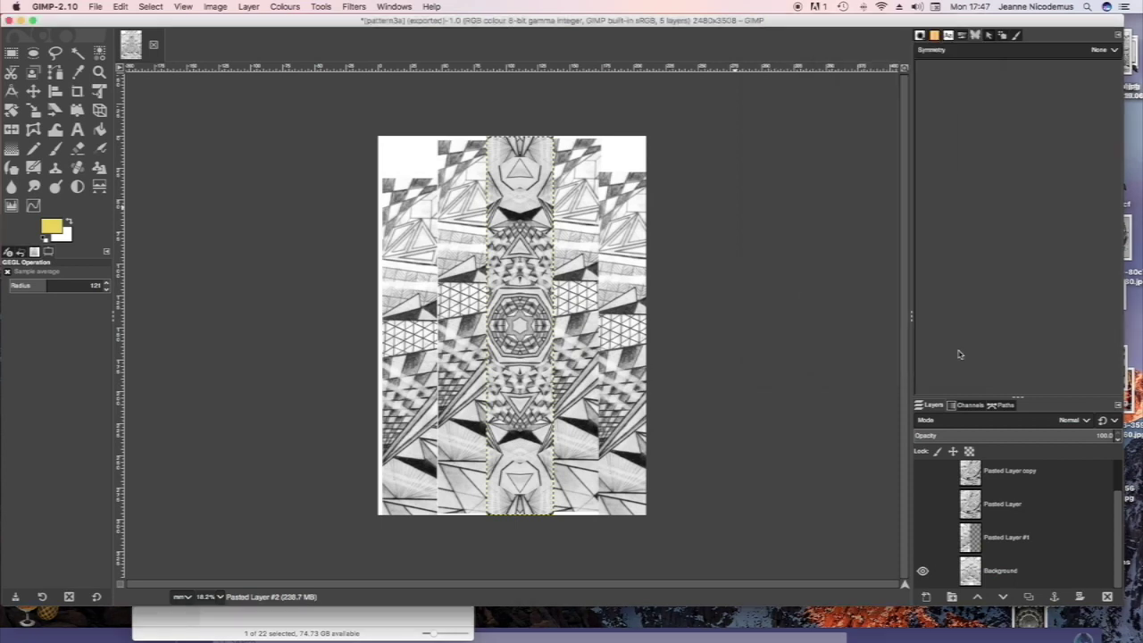